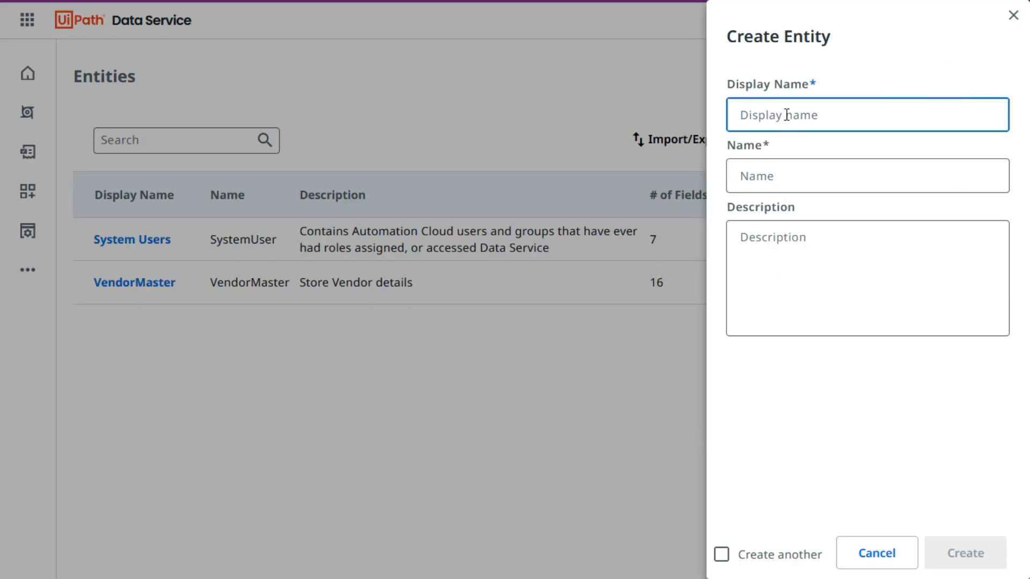
Create an entity with display name Product Master and description "Store Product records"
text(Produt)
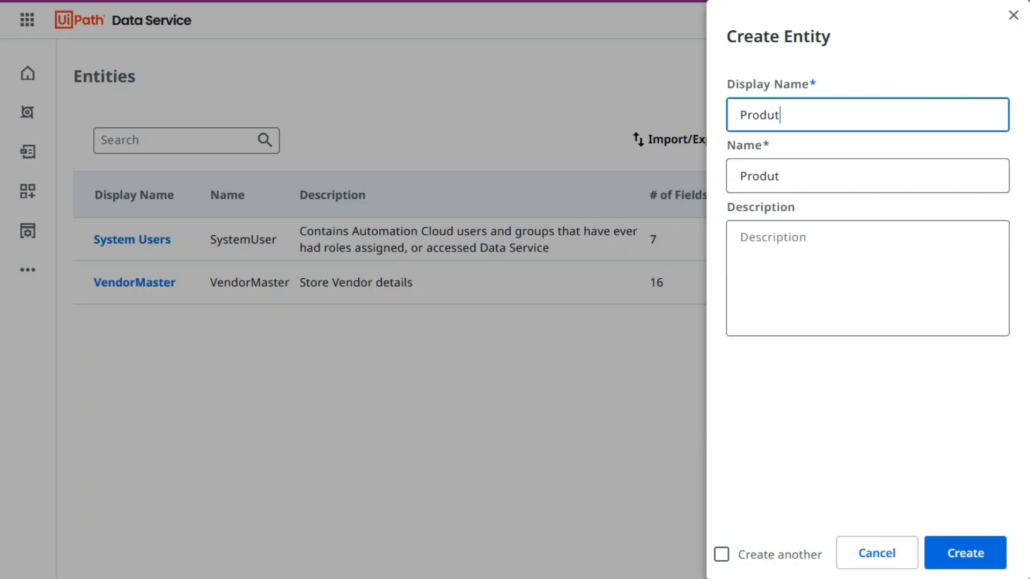
key(BackSpace)
text(ct Master)
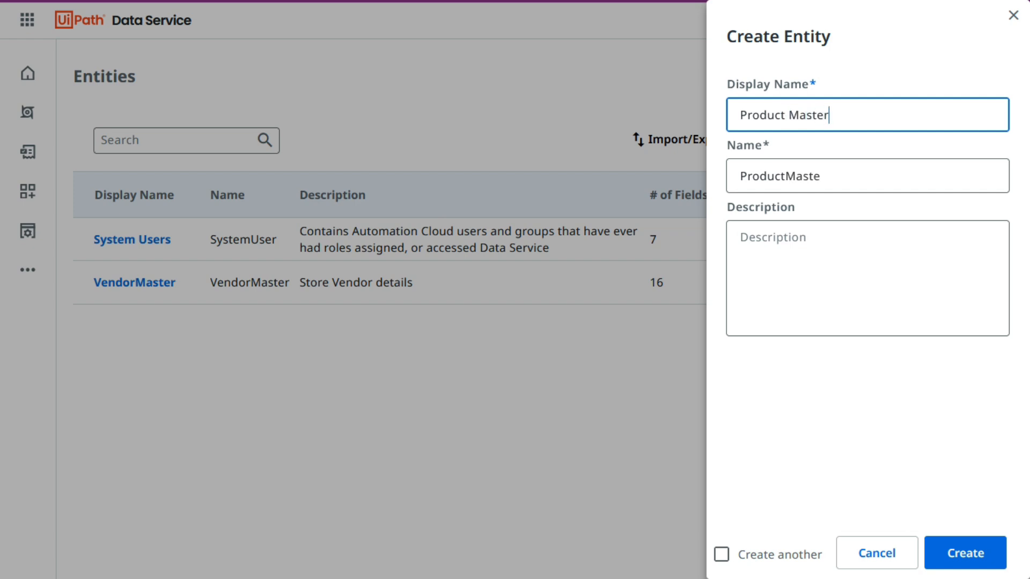
key(ctrl+a)
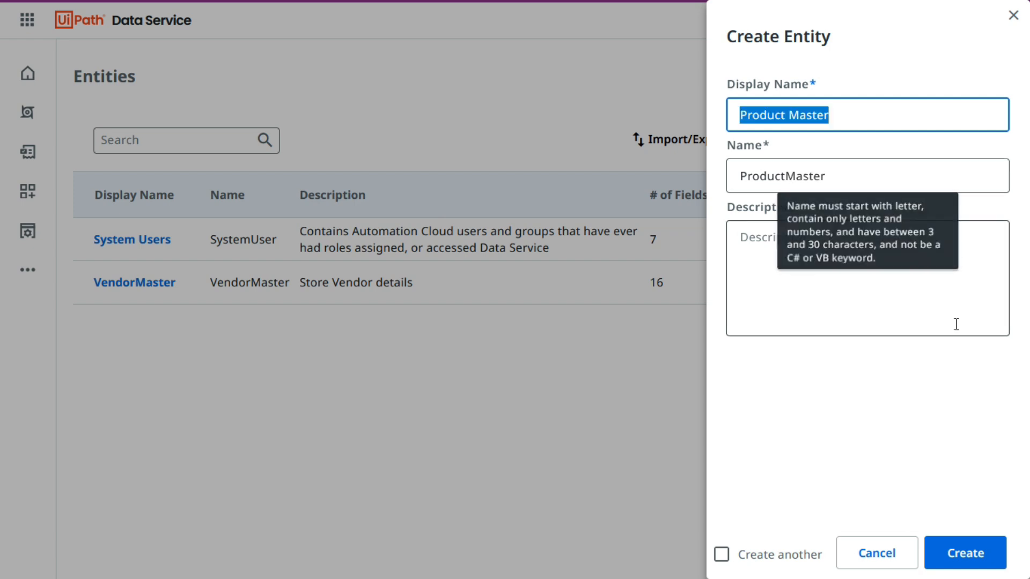
click(859, 397)
click(824, 268)
text(S)
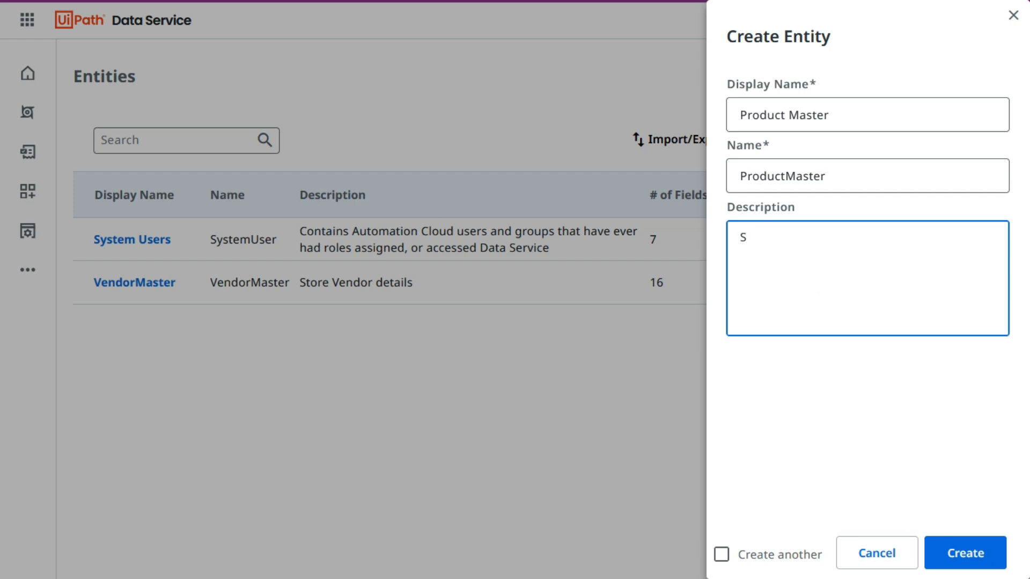
text(tore Product records)
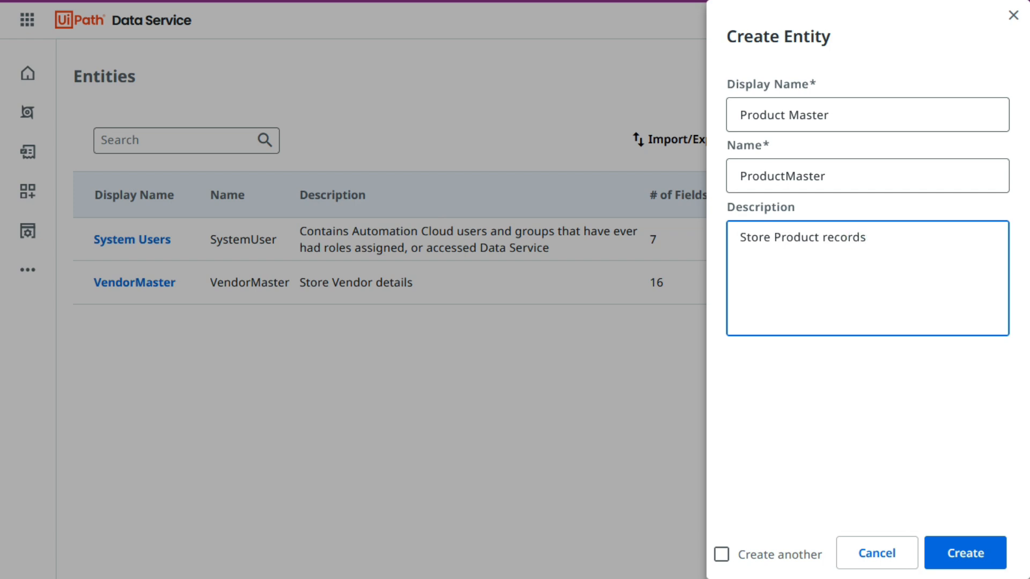
click(968, 560)
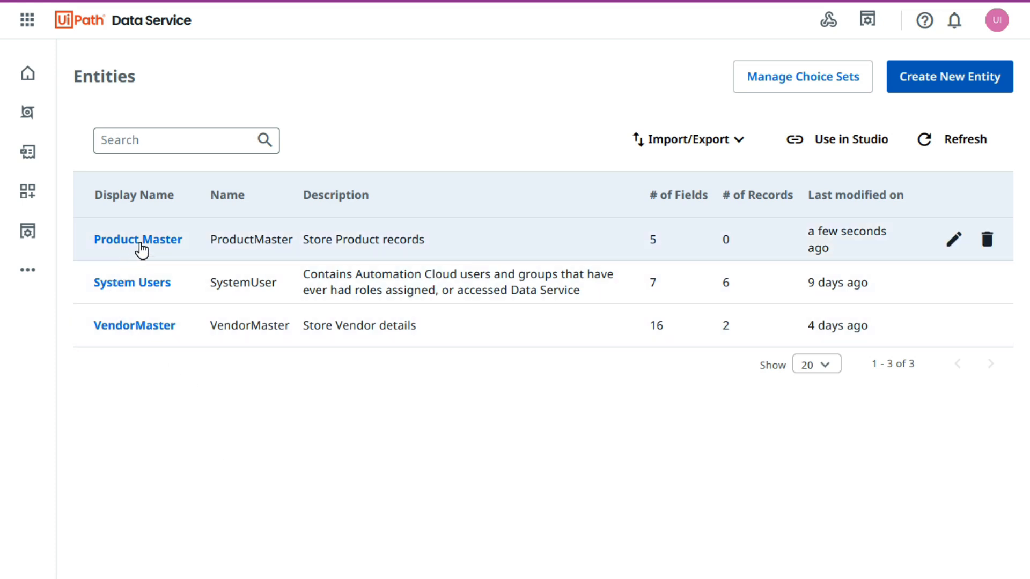
Open the Product Master entity and start a new field with the option to create another enabled
click(139, 242)
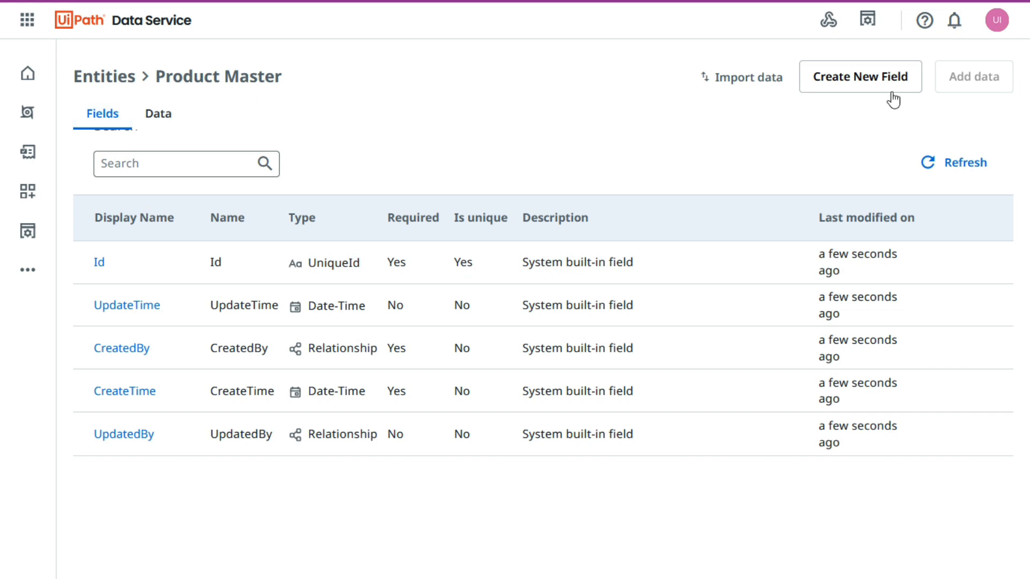
click(843, 89)
click(741, 557)
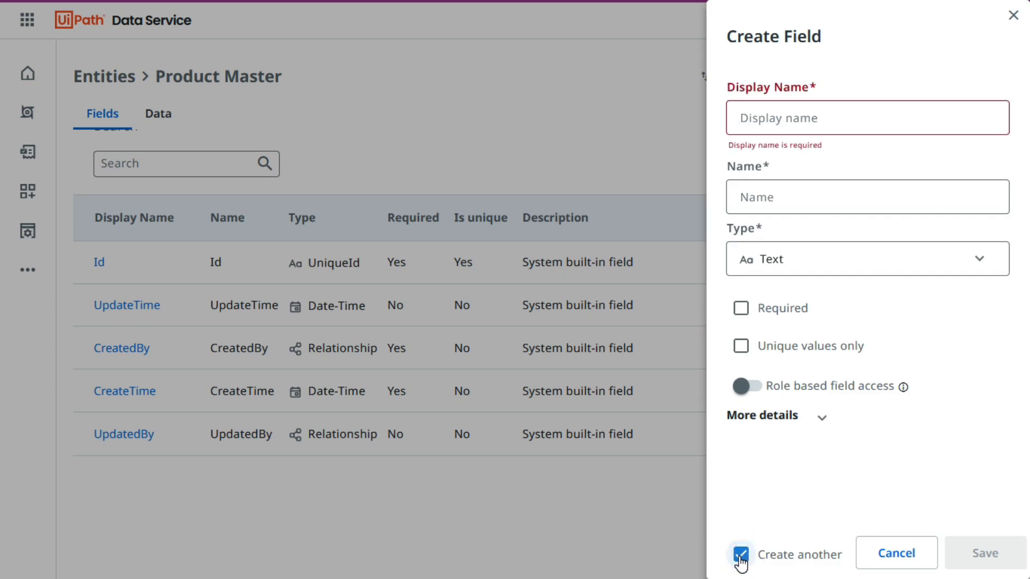
click(785, 497)
Take the Product ID header from the Excel sheet and save it as a required Text field in Product Master
key(alt+Tab)
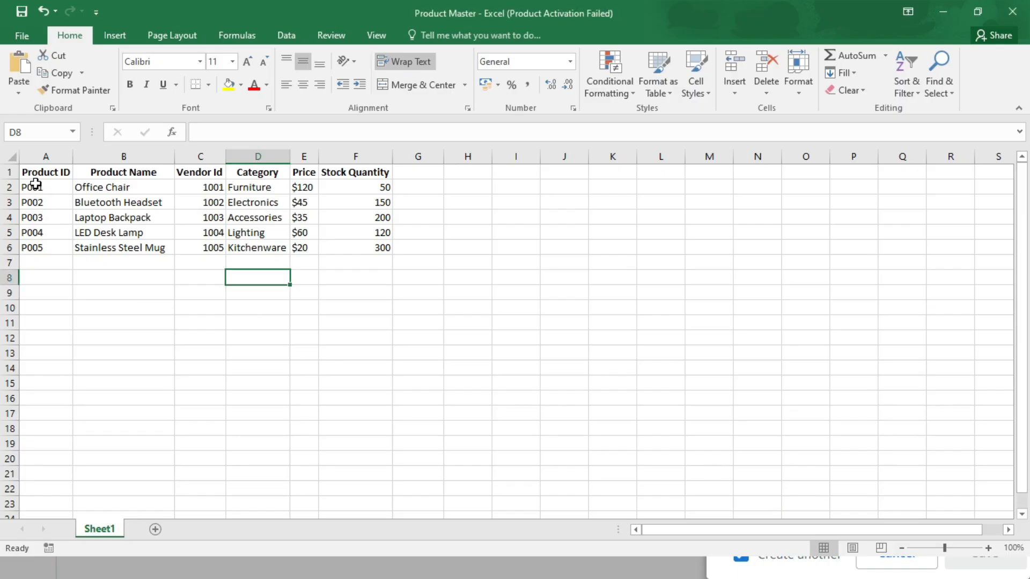
click(39, 173)
key(alt+Tab)
click(759, 121)
text(Product ID)
click(803, 514)
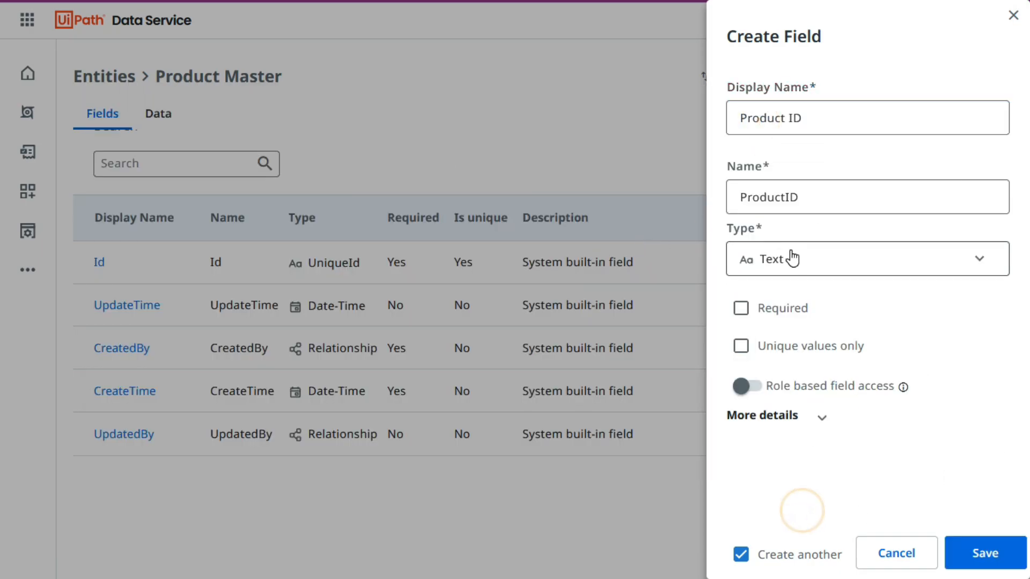
click(746, 313)
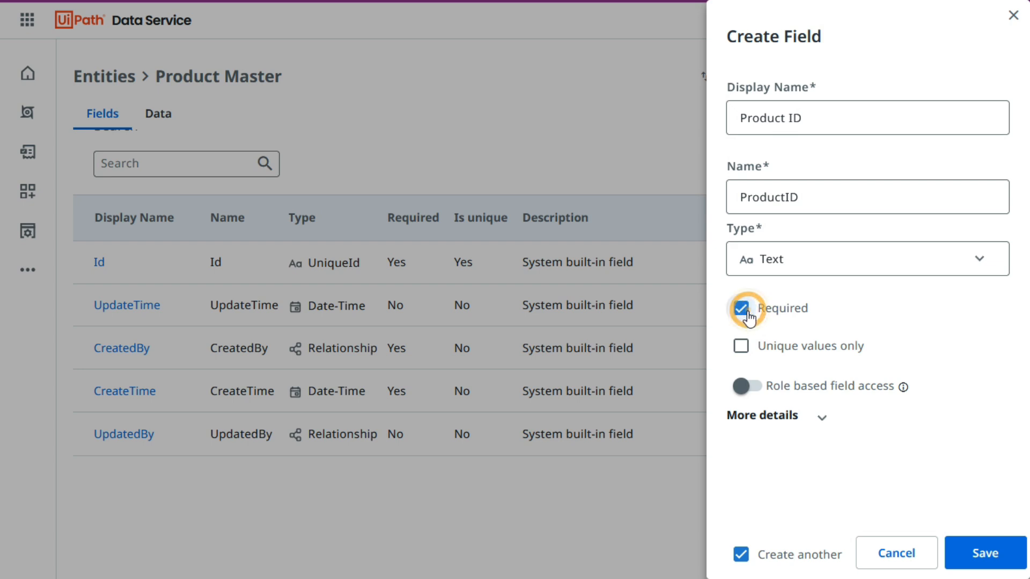
click(975, 558)
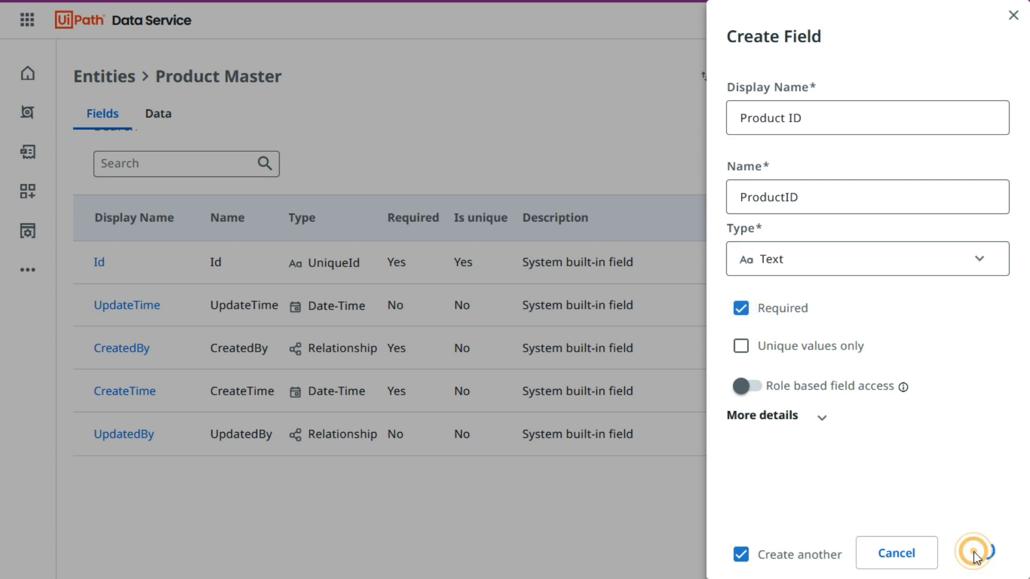
Copy the Product Name header from the Excel sheet and save it as a Text field in Product Master
key(alt+Tab)
click(102, 172)
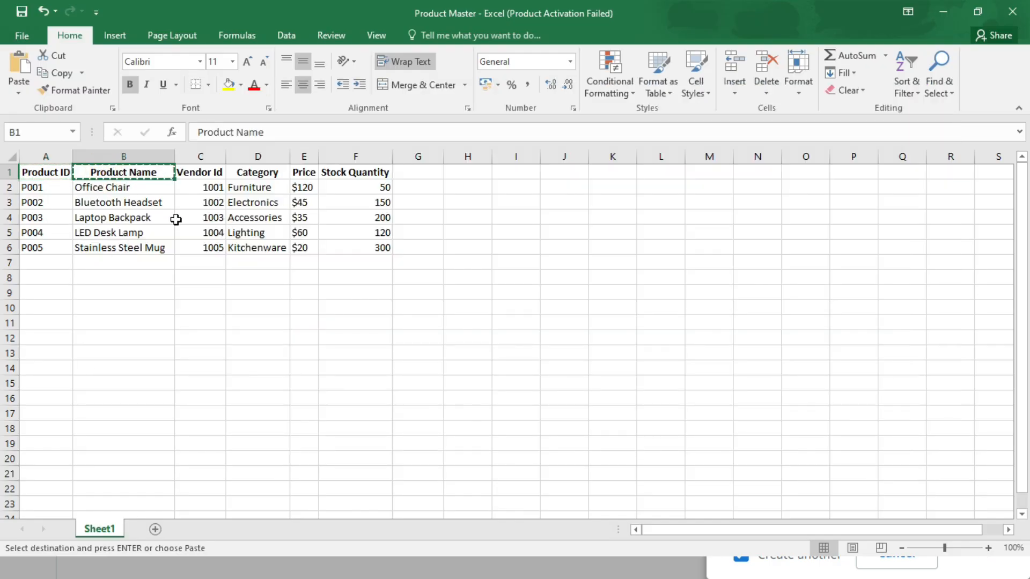
key(alt+Tab)
click(807, 126)
text(Product Name)
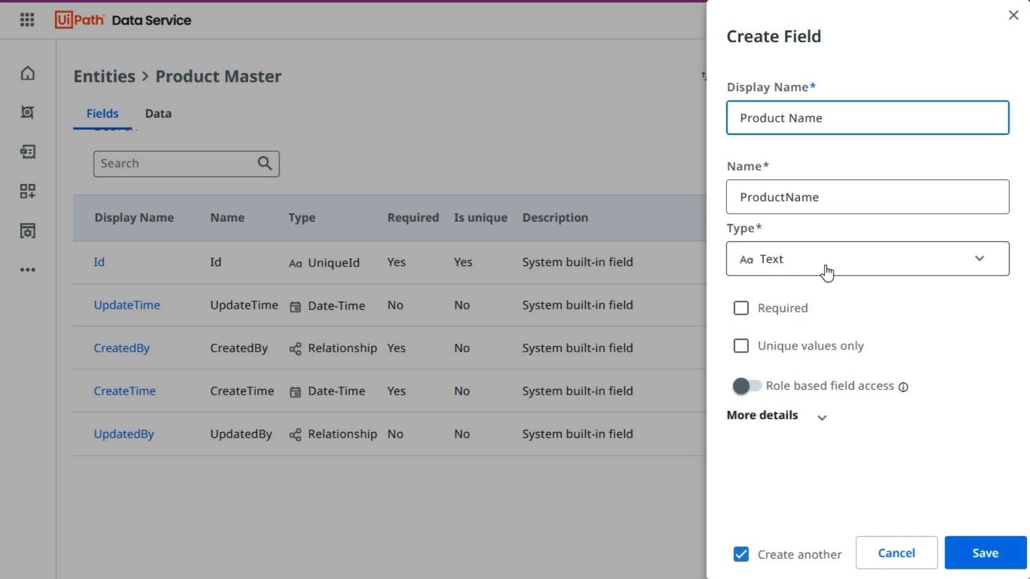
click(972, 555)
Copy the Vendor Id header from the Excel sheet into the display name of the next Product Master field
key(alt+Tab)
key(Right)
key(ctrl+c)
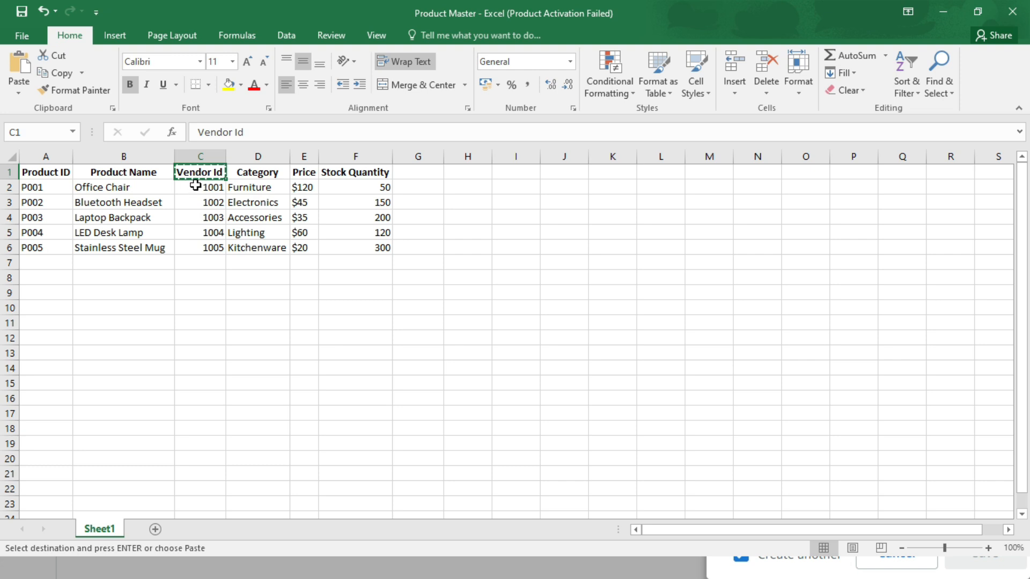
key(alt+Tab)
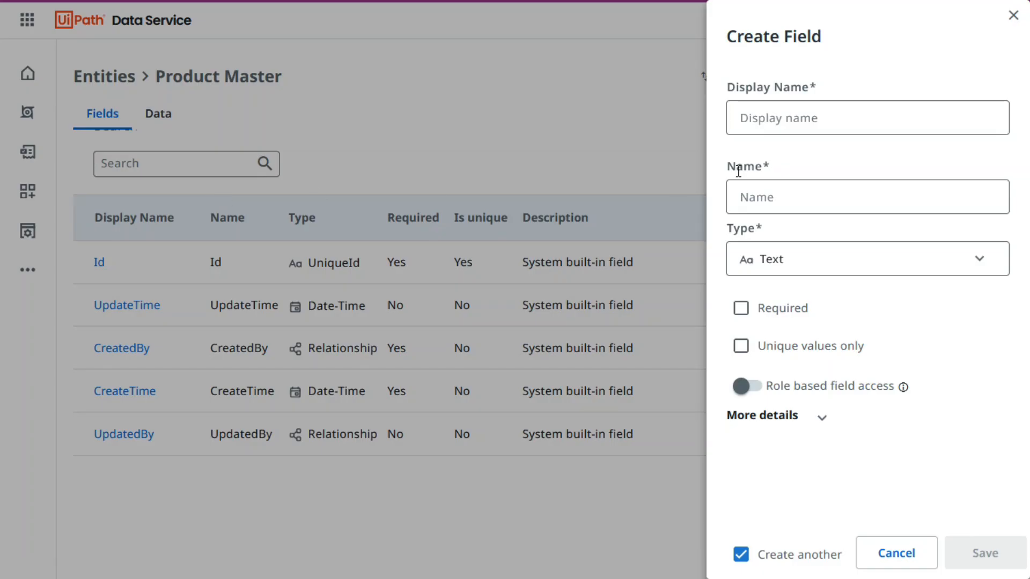
click(778, 116)
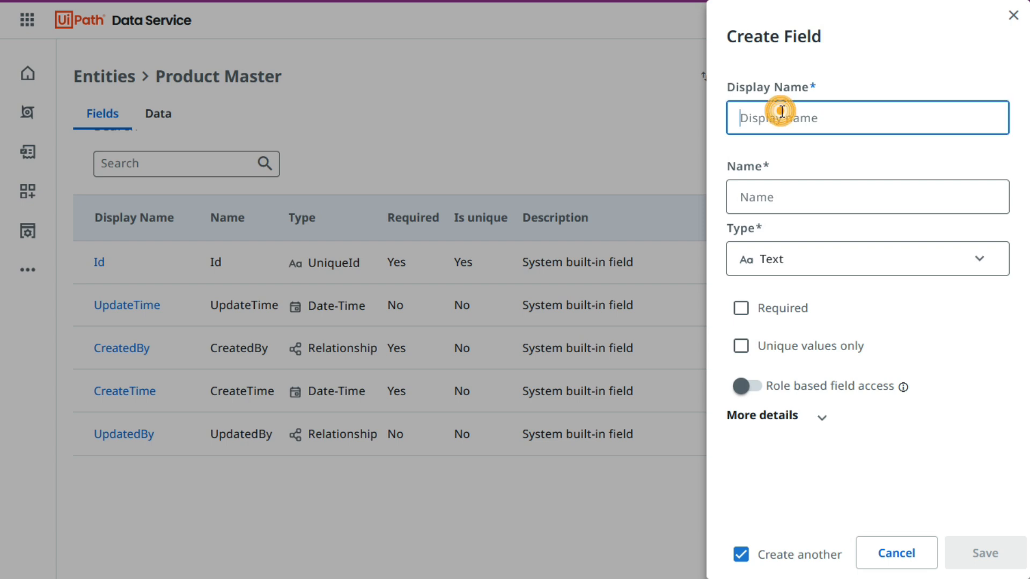
key(ctrl+v)
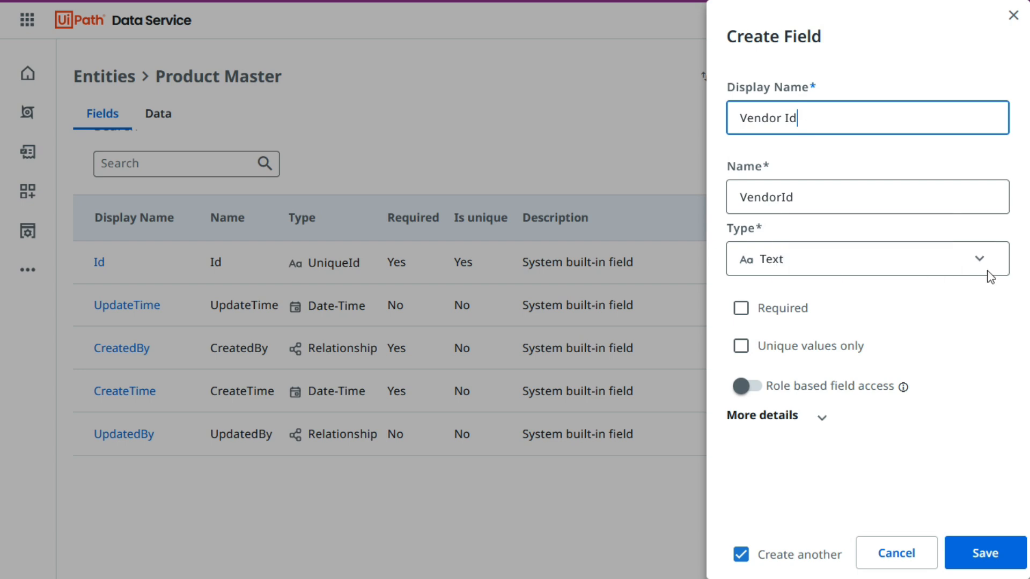
Set the Vendor Id field's type to Relationship with VendorMaster as the related entity
click(790, 271)
scroll(823, 406, down, 1)
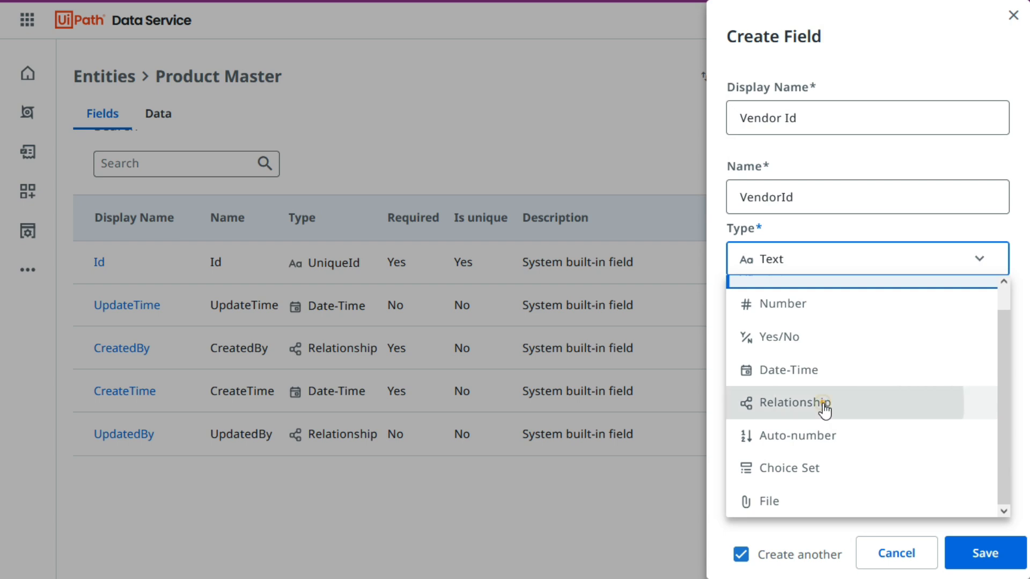
click(823, 403)
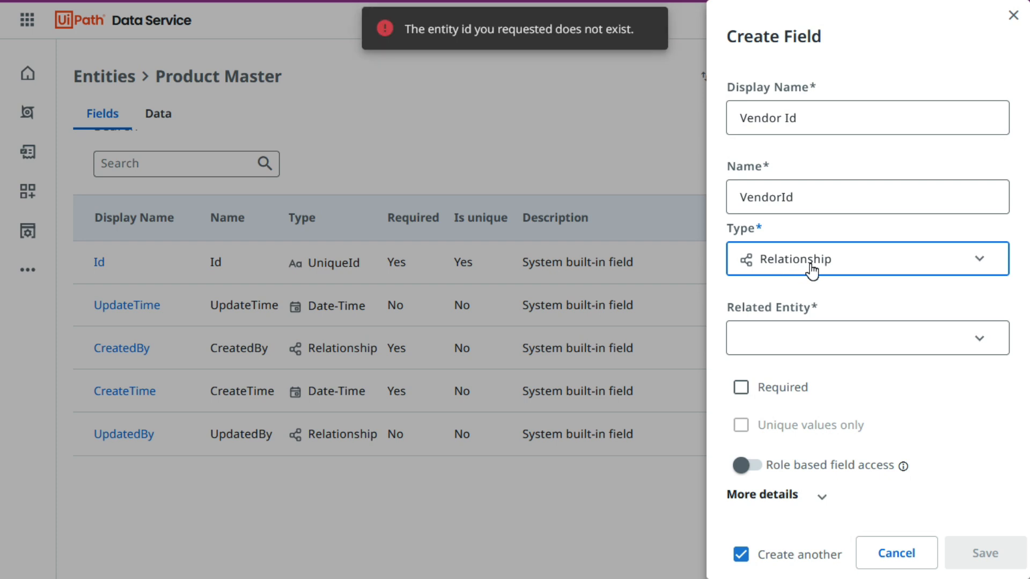
click(832, 339)
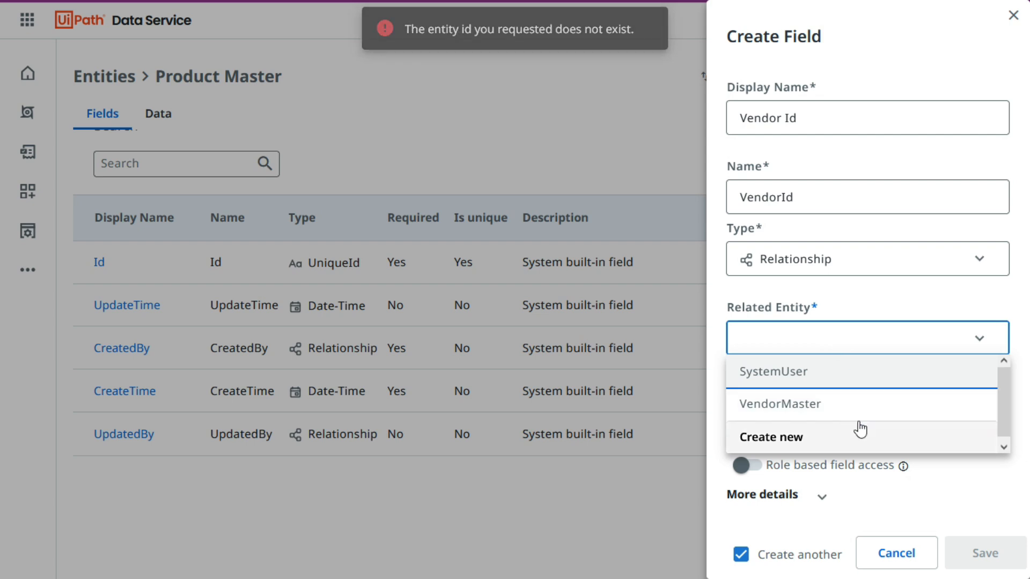
click(796, 410)
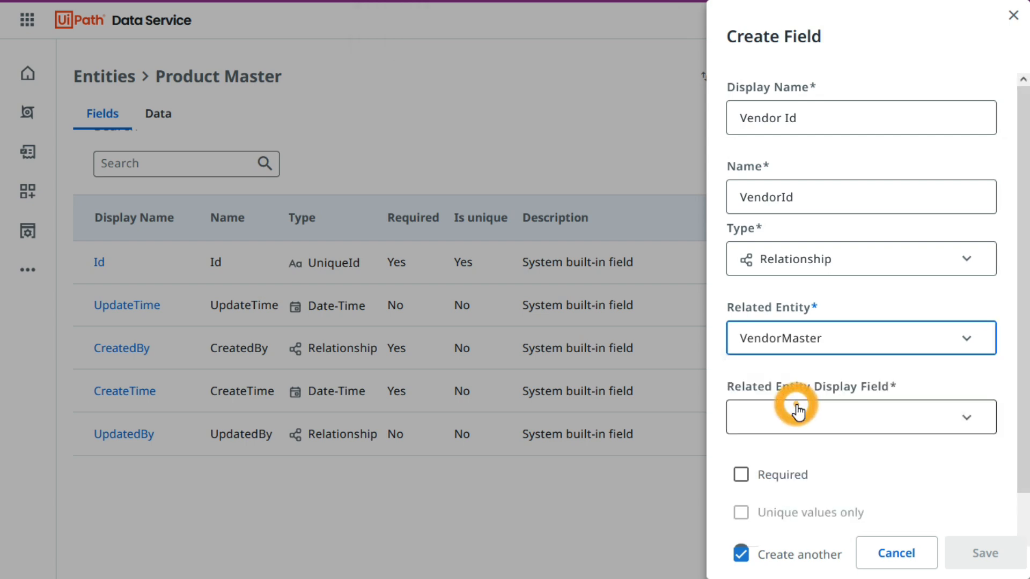
click(794, 378)
click(797, 416)
click(998, 460)
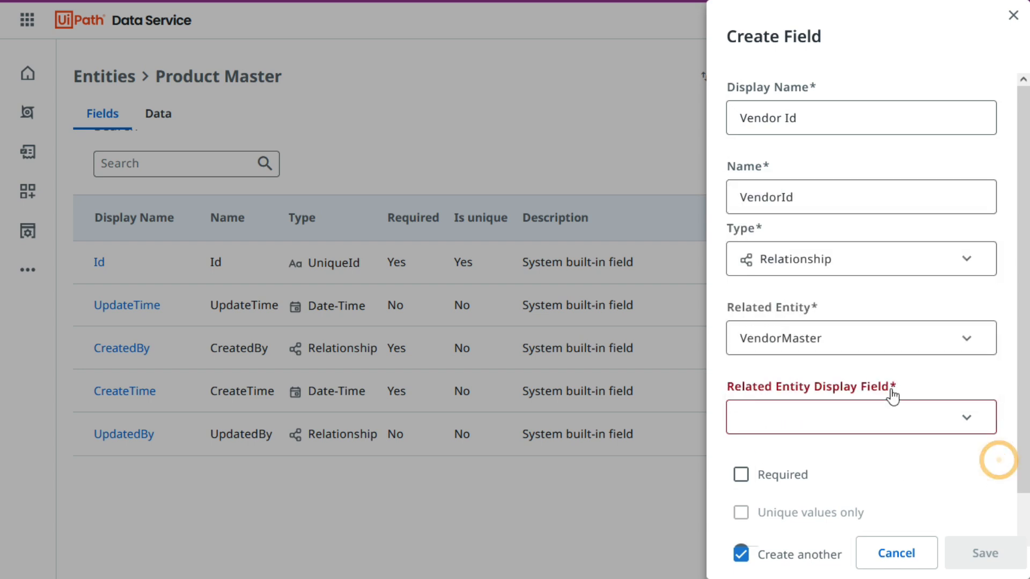
click(807, 388)
click(1016, 423)
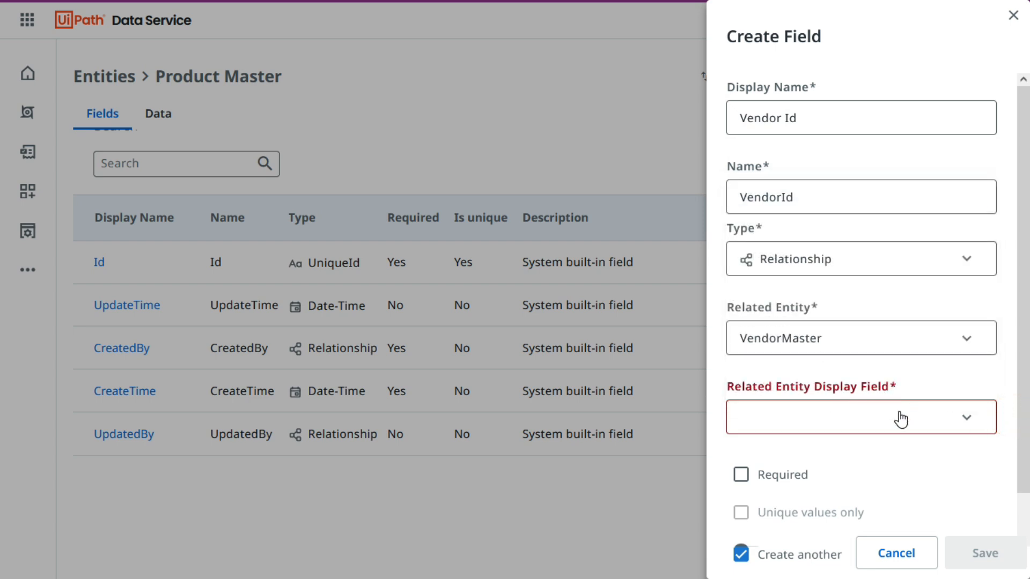
Choose Vendor ID as the related entity display field and save the Vendor Id field
click(897, 418)
scroll(822, 349, down, 5)
scroll(793, 288, up, 5)
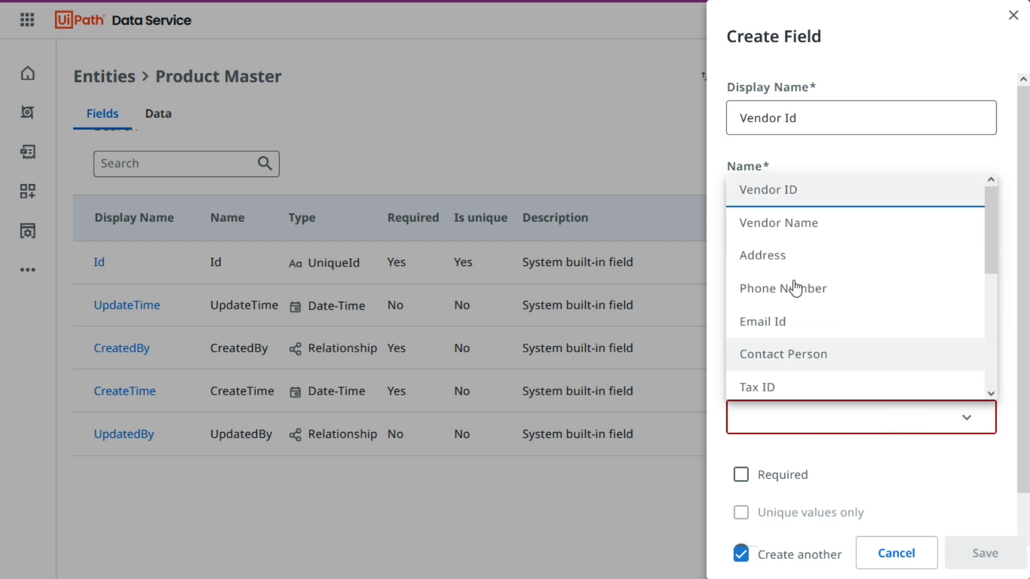
scroll(794, 275, down, 5)
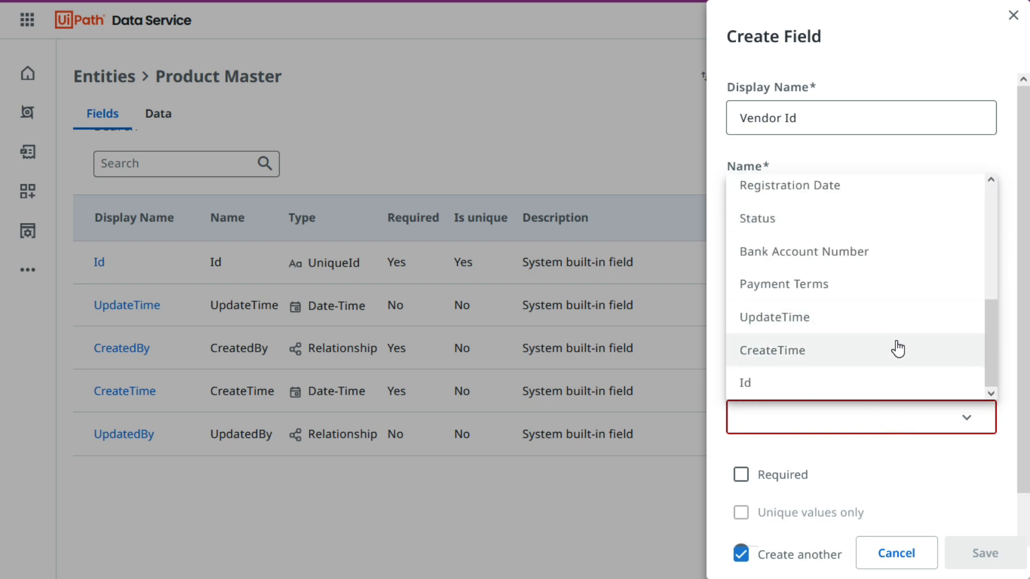
drag(988, 343, 988, 207)
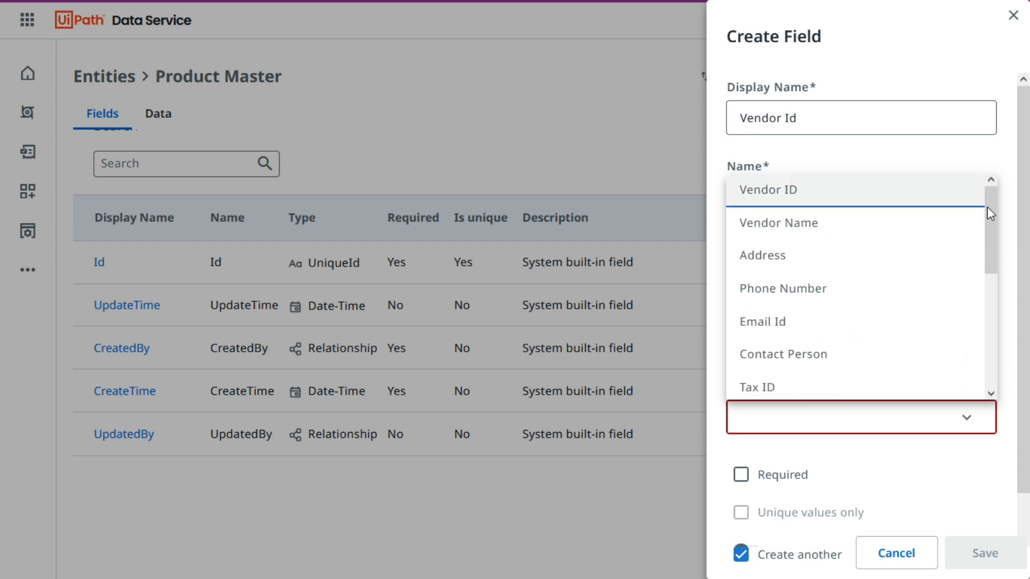
click(770, 191)
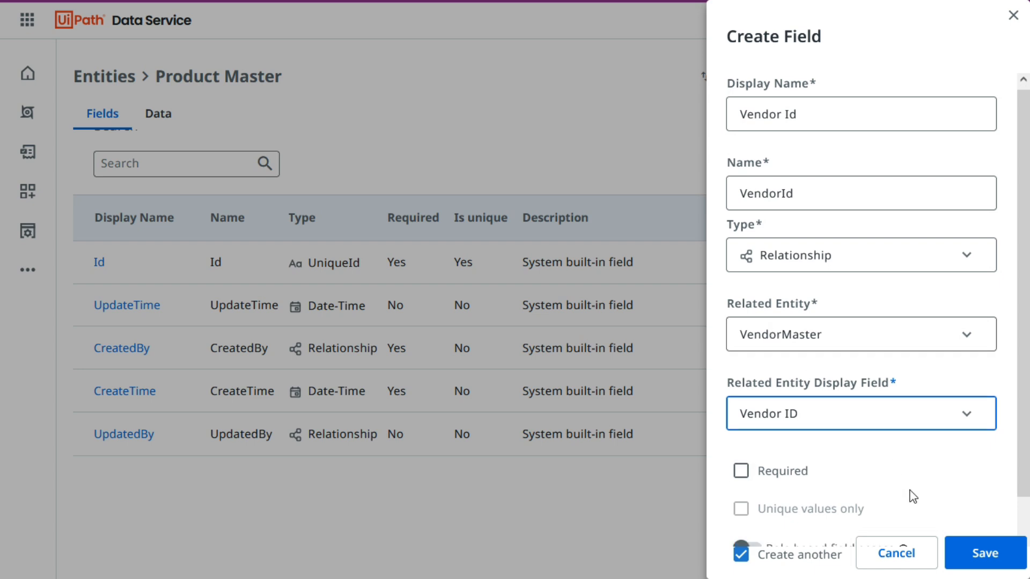
scroll(909, 491, down, 1)
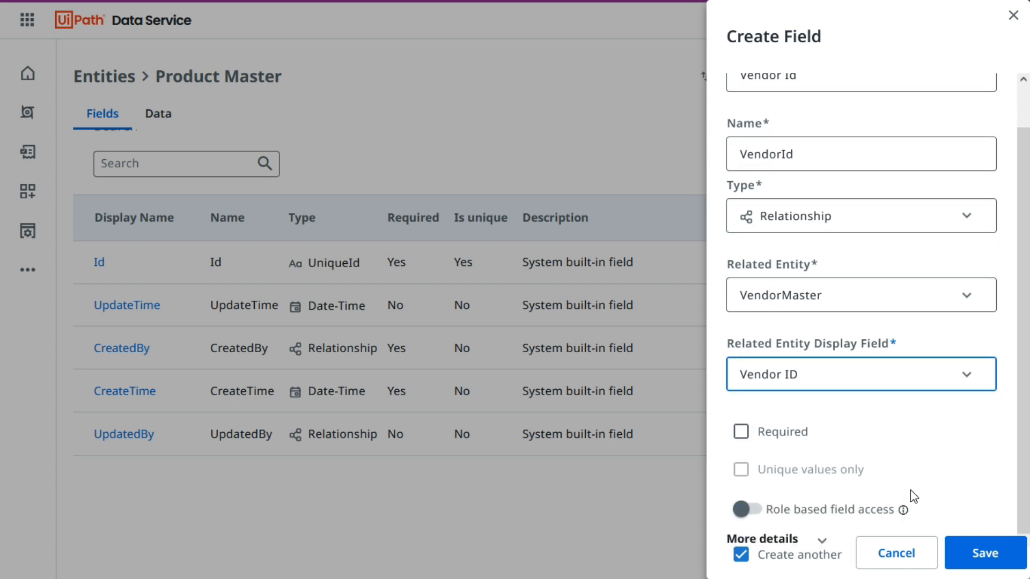
click(987, 557)
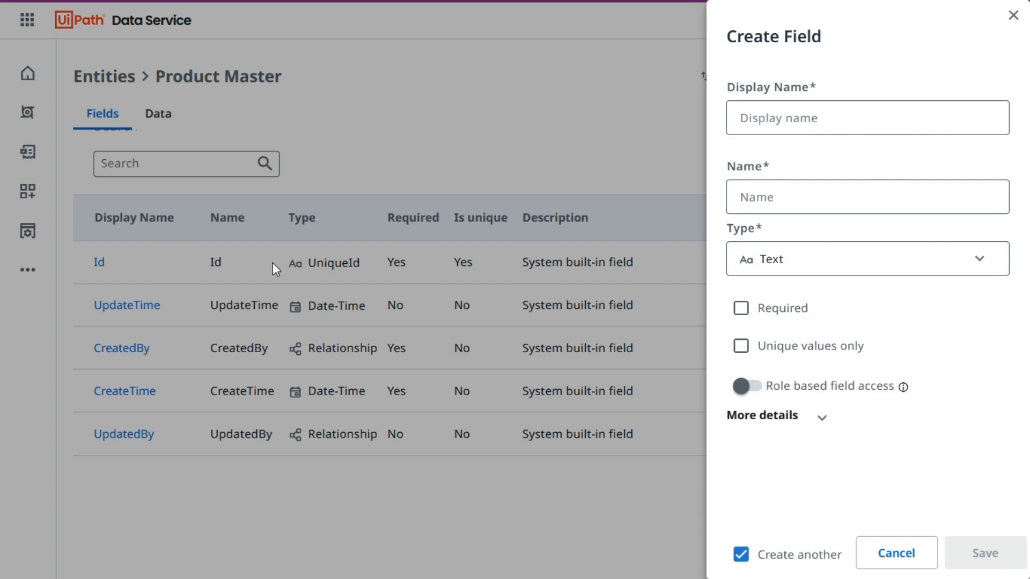
Copy the Category header from the Excel sheet and save it as a Text field in Product Master
key(alt+Tab)
click(259, 171)
key(alt+Tab)
click(798, 117)
text(Category)
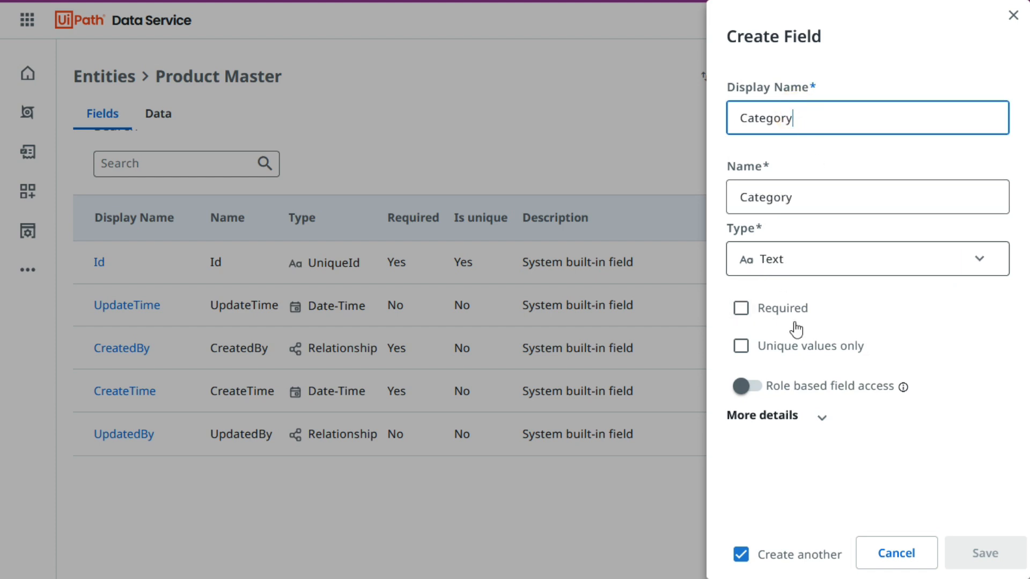
click(984, 550)
Copy the Price header from the Excel sheet and save it as a Text field in Product Master
key(alt+Tab)
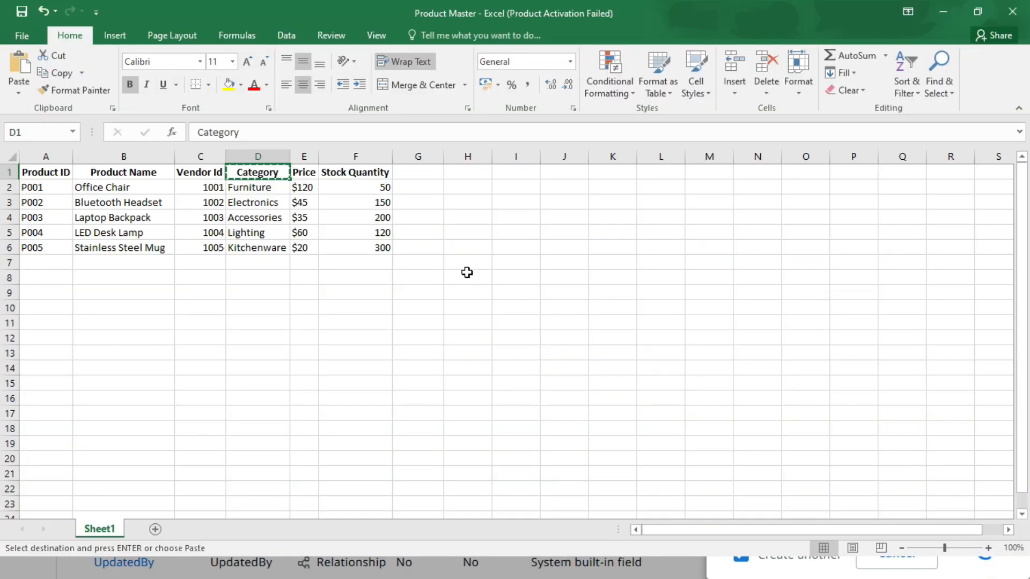
click(314, 171)
key(ctrl+c)
key(alt+Tab)
click(801, 113)
key(ctrl+v)
click(829, 154)
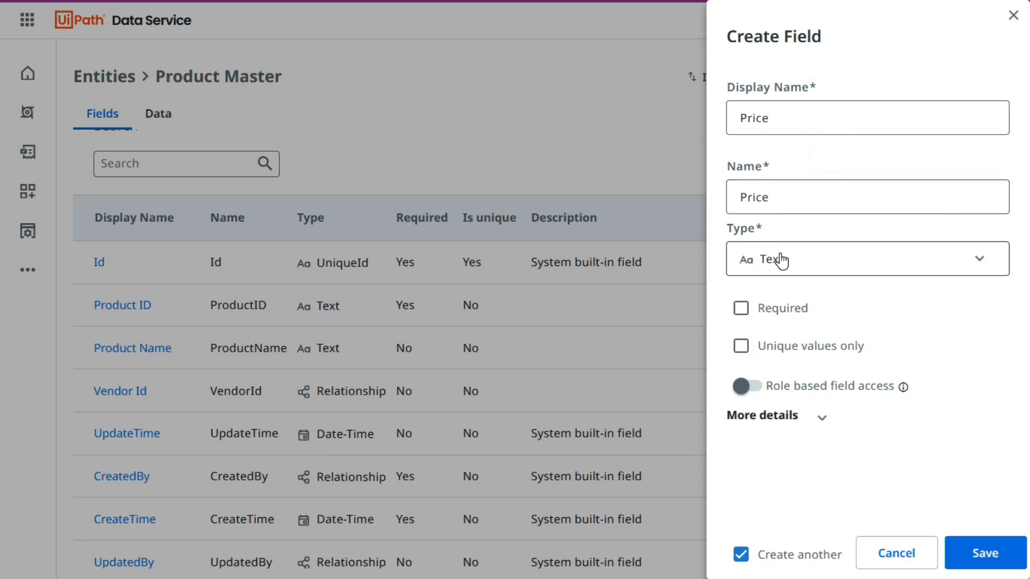
click(988, 558)
Copy the Stock Quantity header from the Excel sheet into the new Product Master field's display name
key(alt+Tab)
key(Right)
key(ctrl+c)
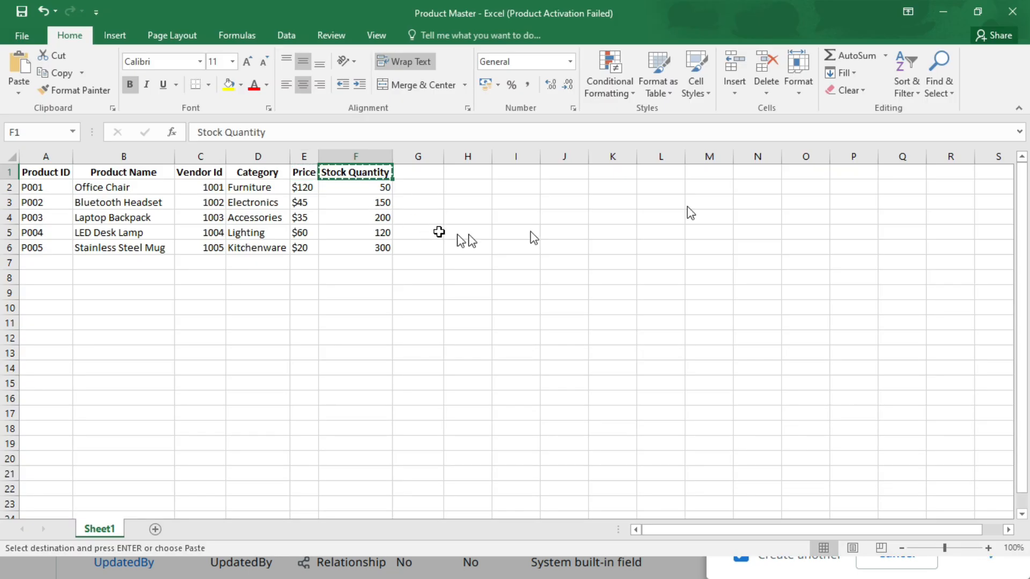
key(alt+Tab)
click(762, 115)
key(ctrl+v)
click(797, 148)
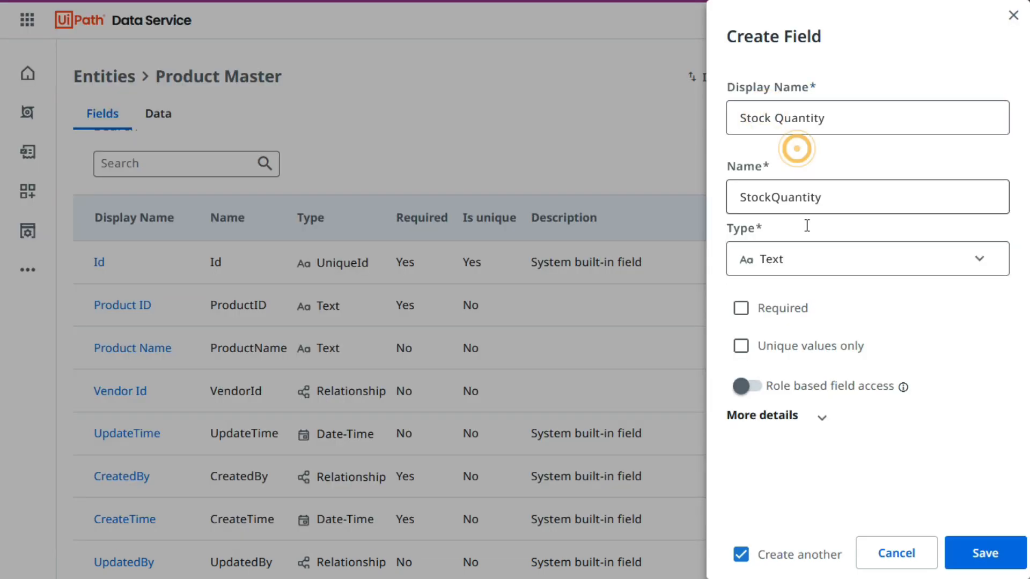
Set the Stock Quantity field's type to Number, save it and close the field form
click(741, 255)
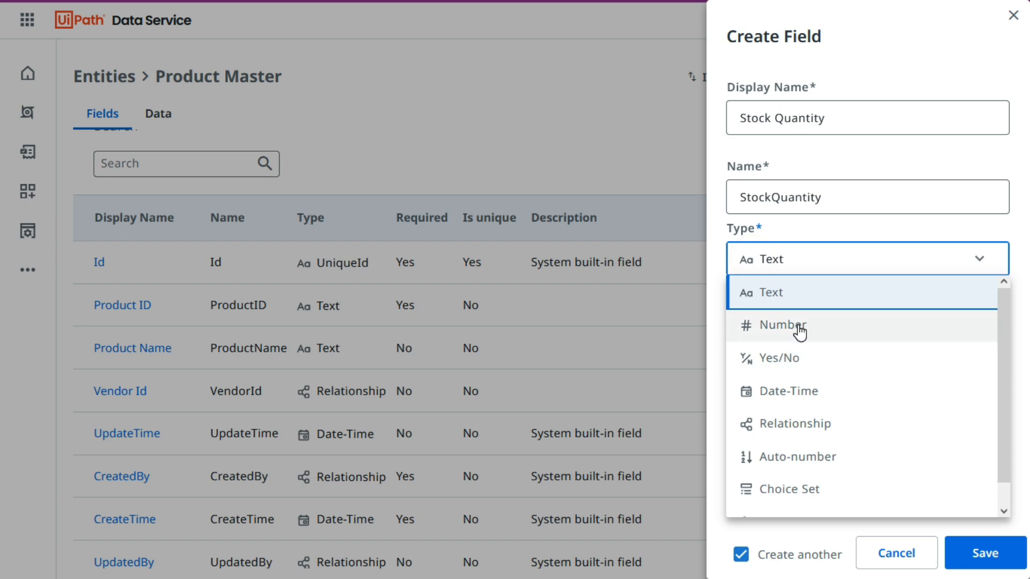
click(800, 331)
click(988, 557)
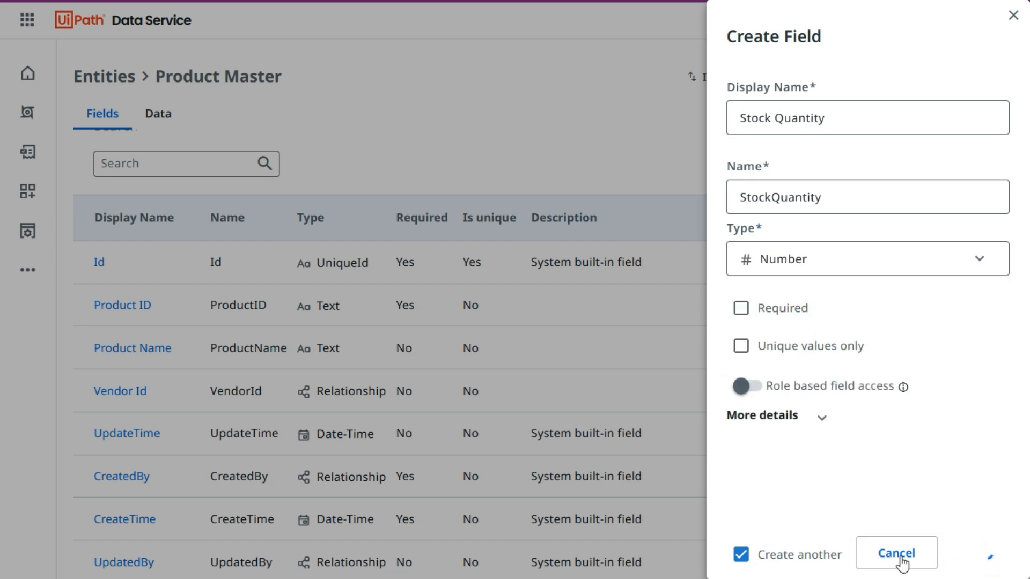
click(741, 554)
click(896, 554)
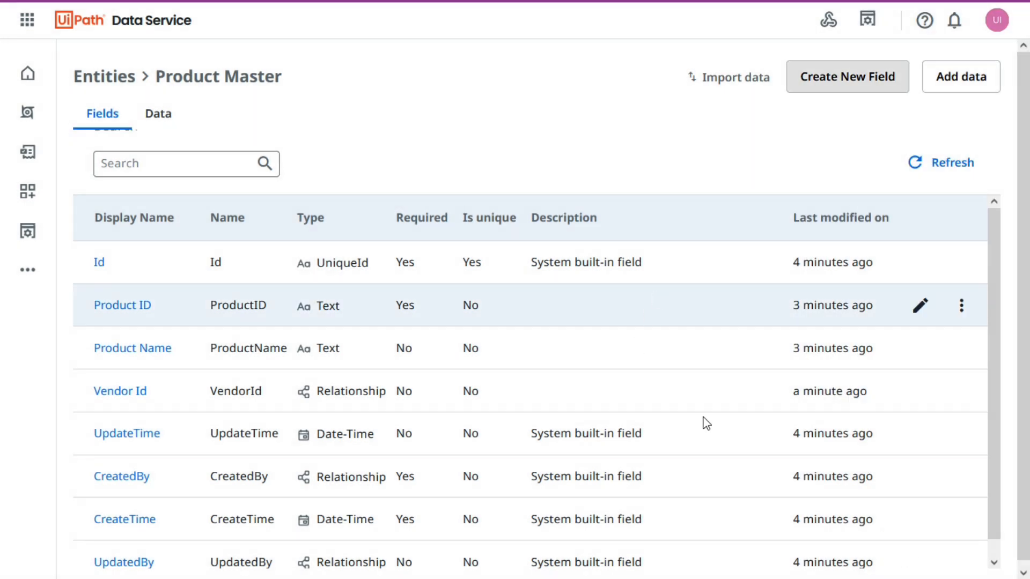
Refresh the Product Master field list and review the names and types of its fields
click(949, 171)
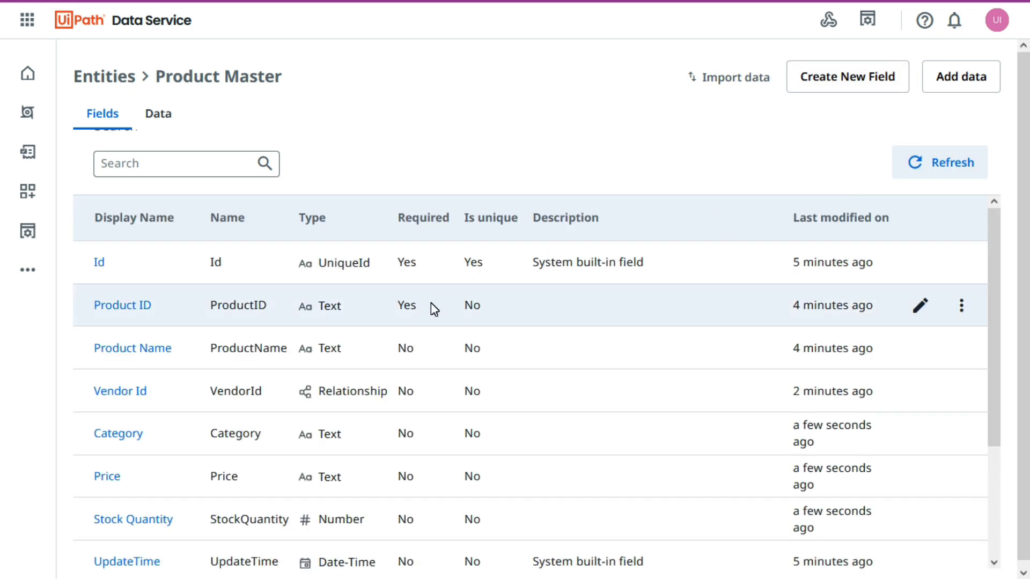
scroll(182, 322, down, 2)
scroll(203, 352, up, 2)
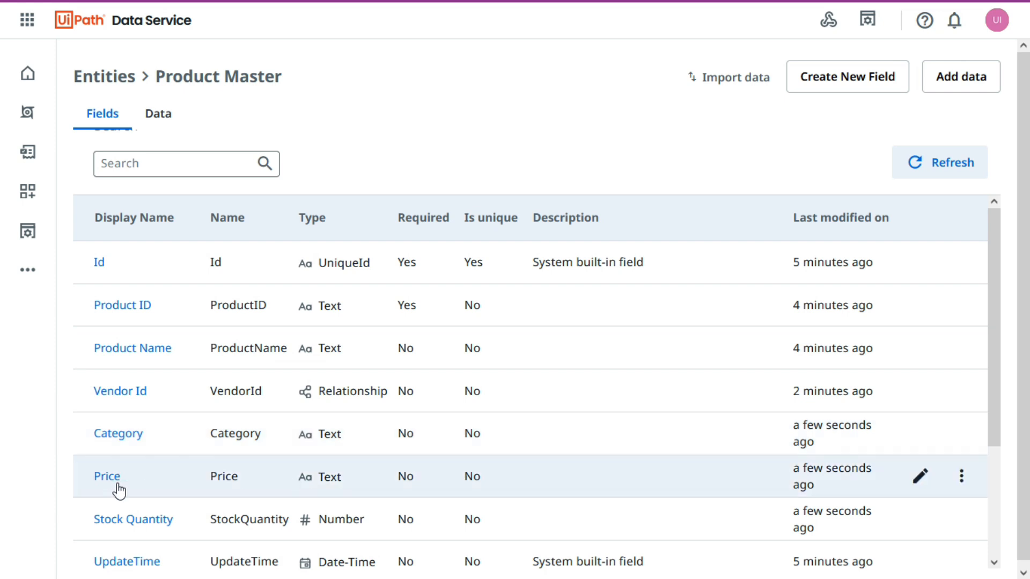
scroll(115, 483, down, 3)
scroll(228, 453, down, 1)
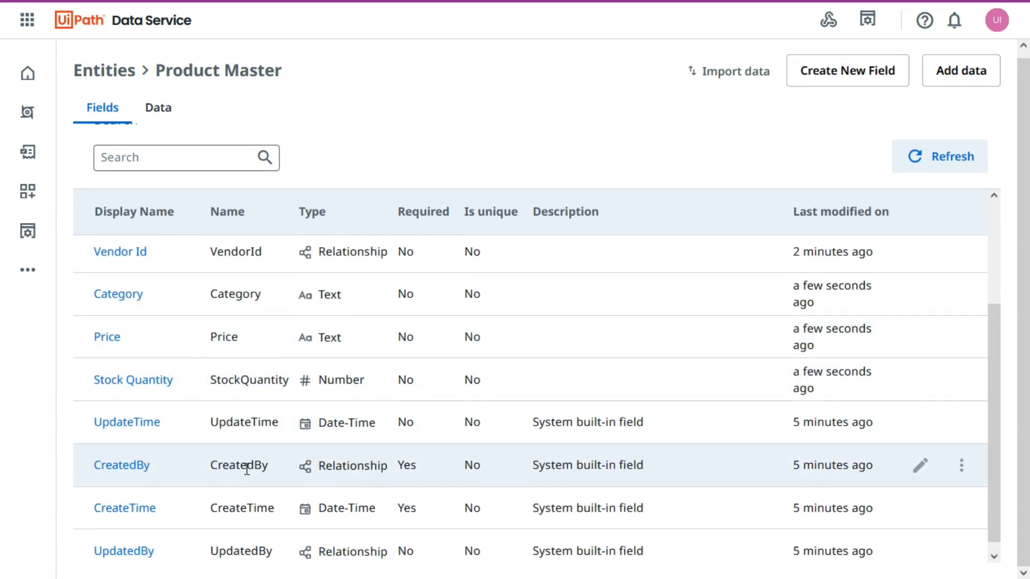
scroll(246, 469, up, 3)
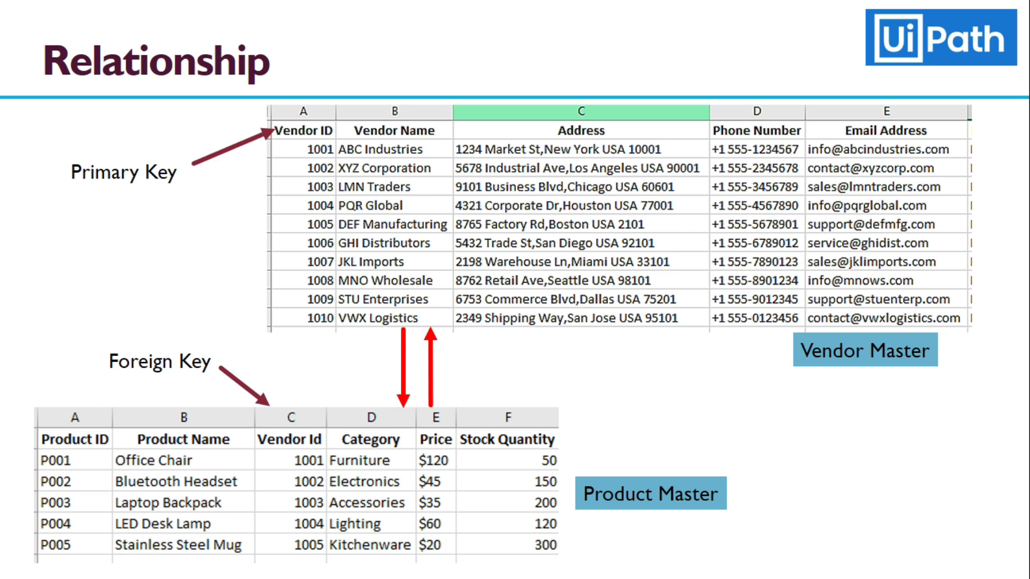
key(Right)
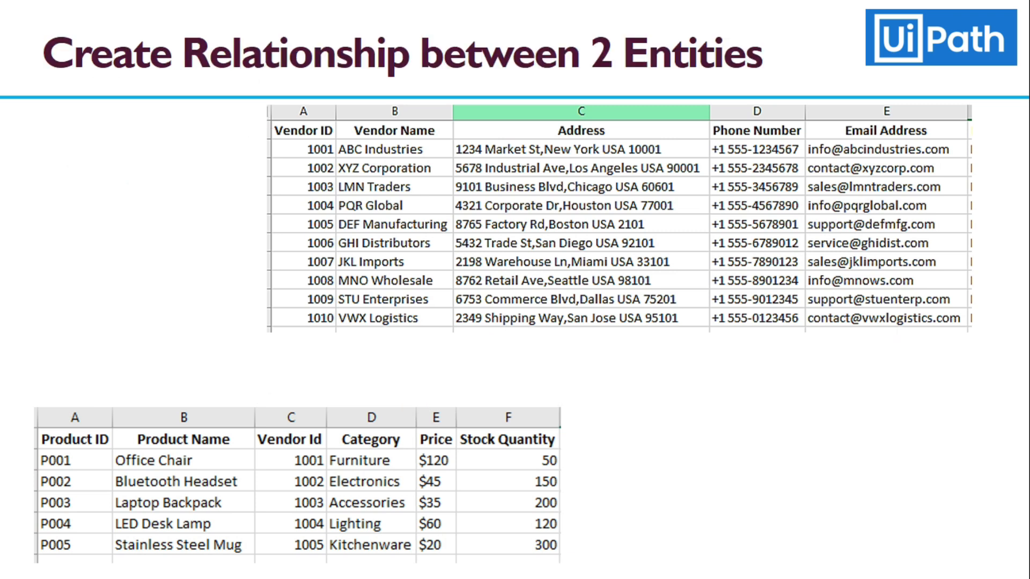
key(Right)
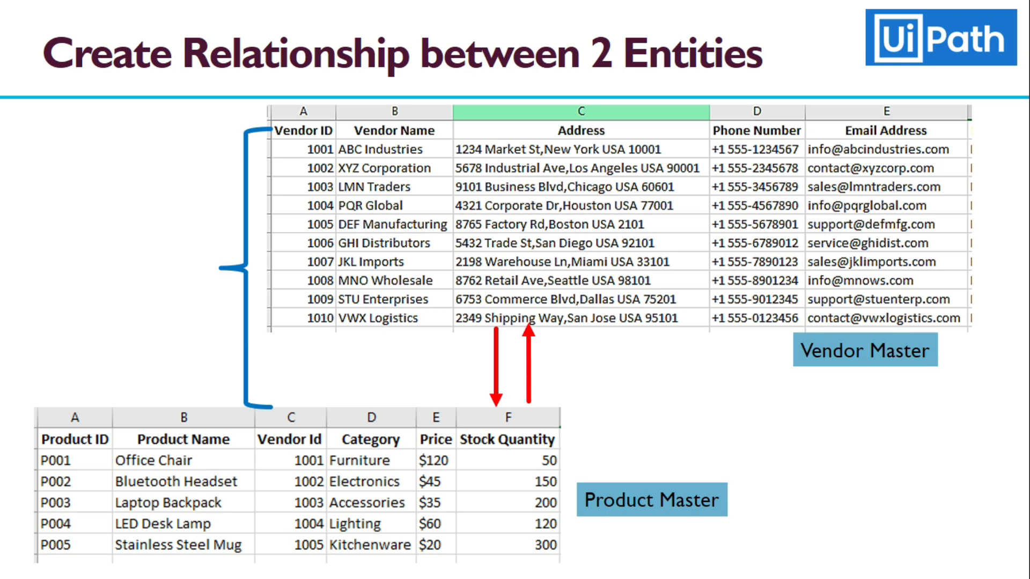
key(Right)
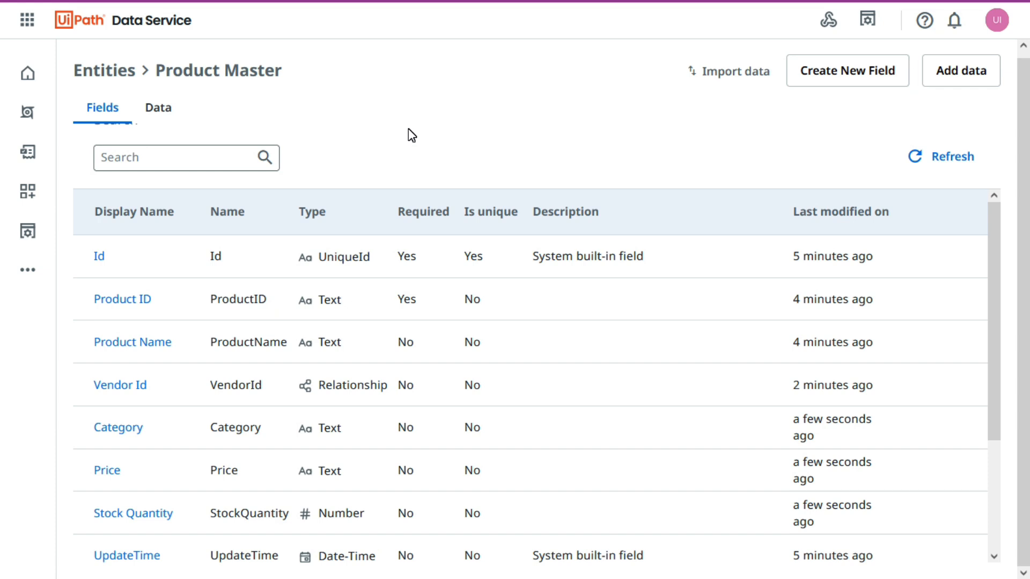
Start a new data record in Product Master and fill Product ID with P001 from the Excel sheet
click(164, 111)
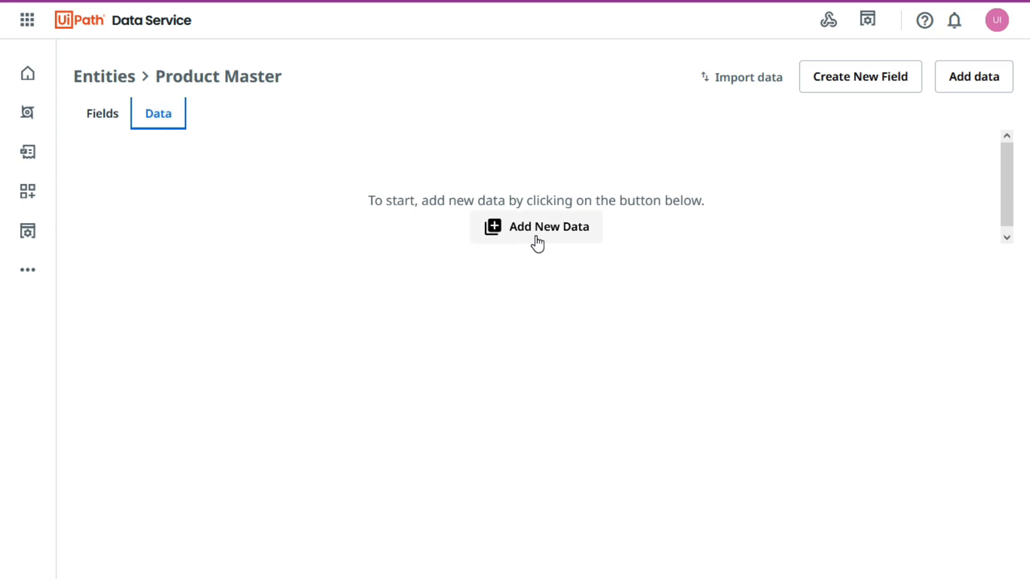
click(537, 244)
key(alt+Tab)
key(alt+Tab)
key(ctrl+v)
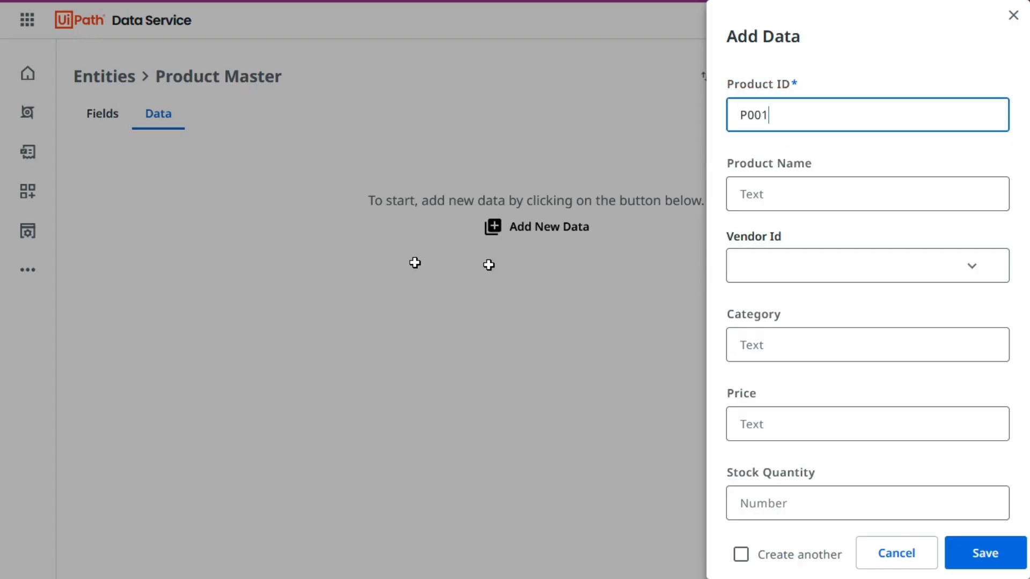
Copy Office Chair from the Excel sheet into the new record's Product Name
key(alt+Tab)
key(Right)
key(ctrl+c)
key(alt+Tab)
click(766, 193)
key(ctrl+v)
Check the Office Chair row's vendor in the Excel sheet and choose 1001 as the record's Vendor Id
key(alt+Tab)
key(Right)
key(ctrl+c)
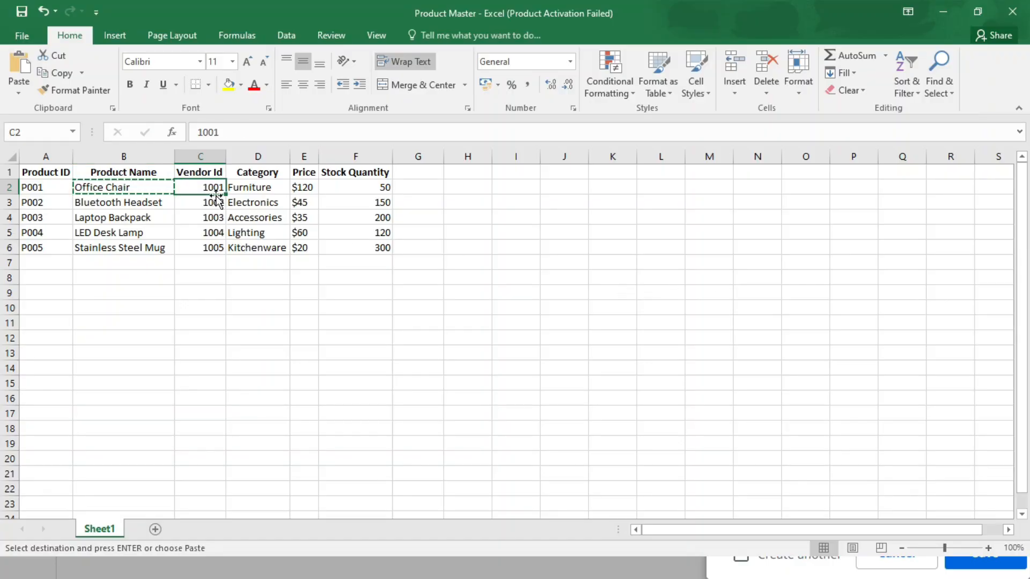
key(alt+Tab)
key(alt+Tab)
drag(31, 188, 165, 182)
click(205, 182)
key(alt+Tab)
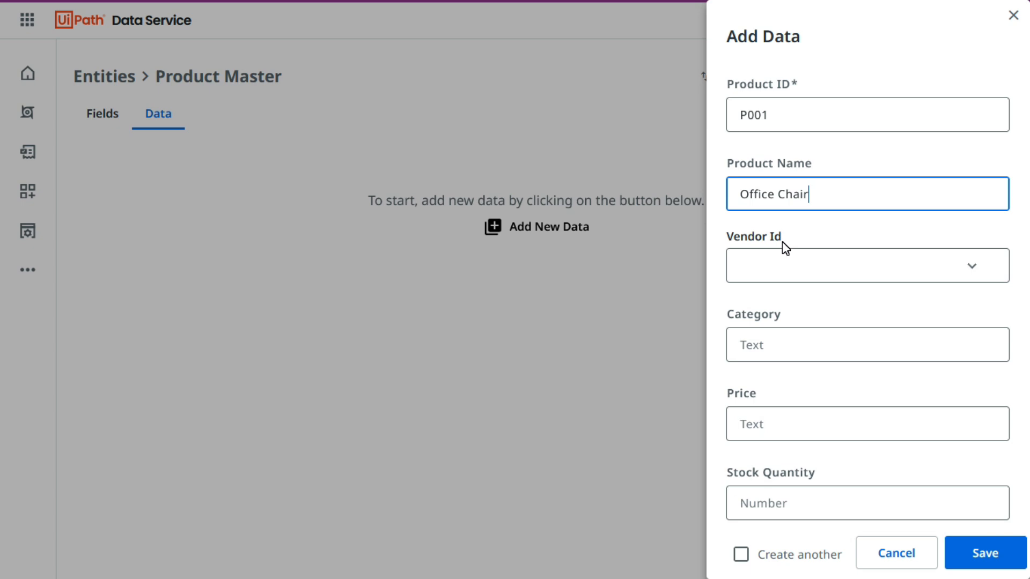
click(972, 266)
drag(1006, 330, 1006, 333)
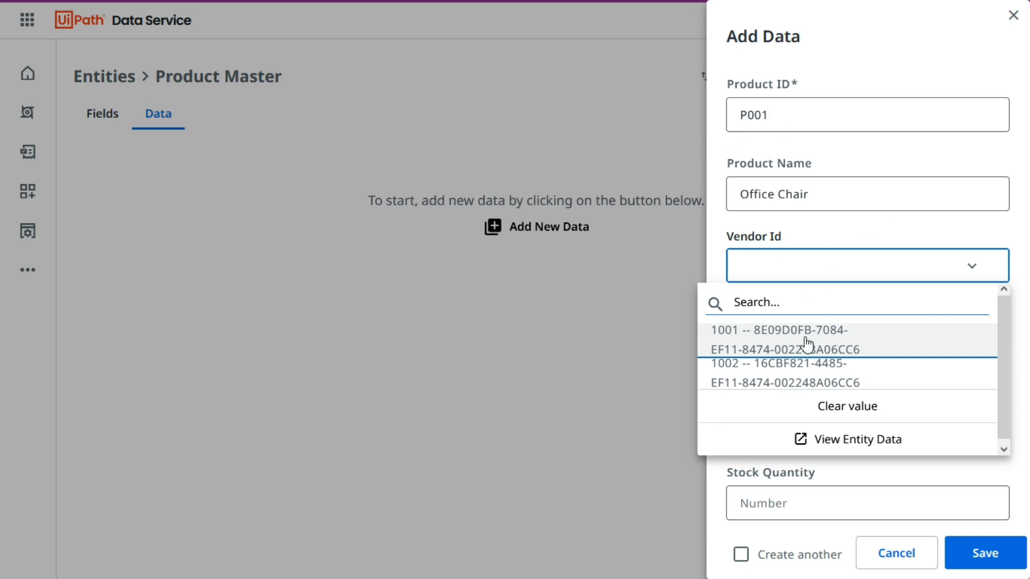
click(751, 342)
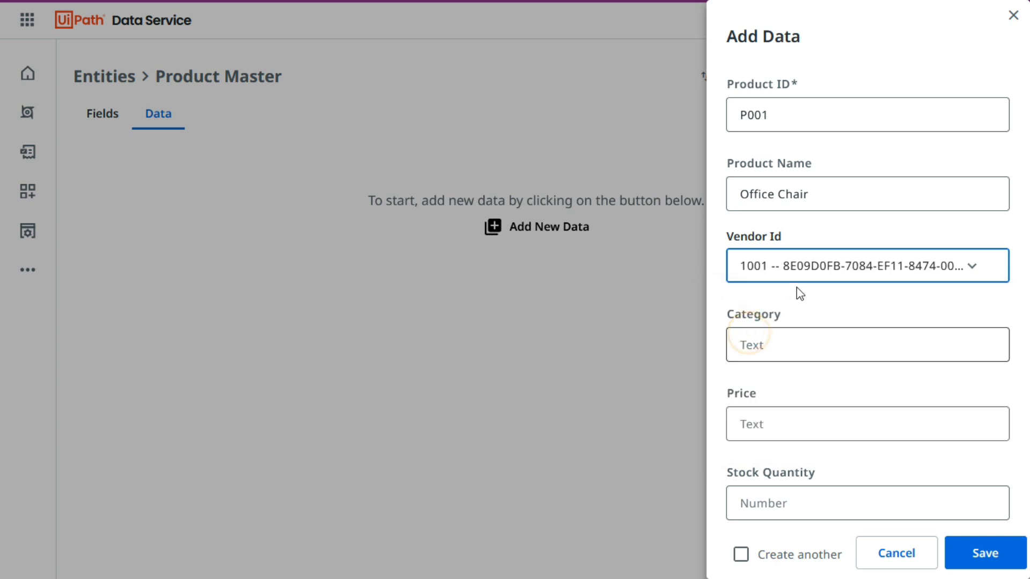
Compare the available vendors with the Excel sheet, switch the Vendor Id to 1002 and set it back to 1001
click(836, 278)
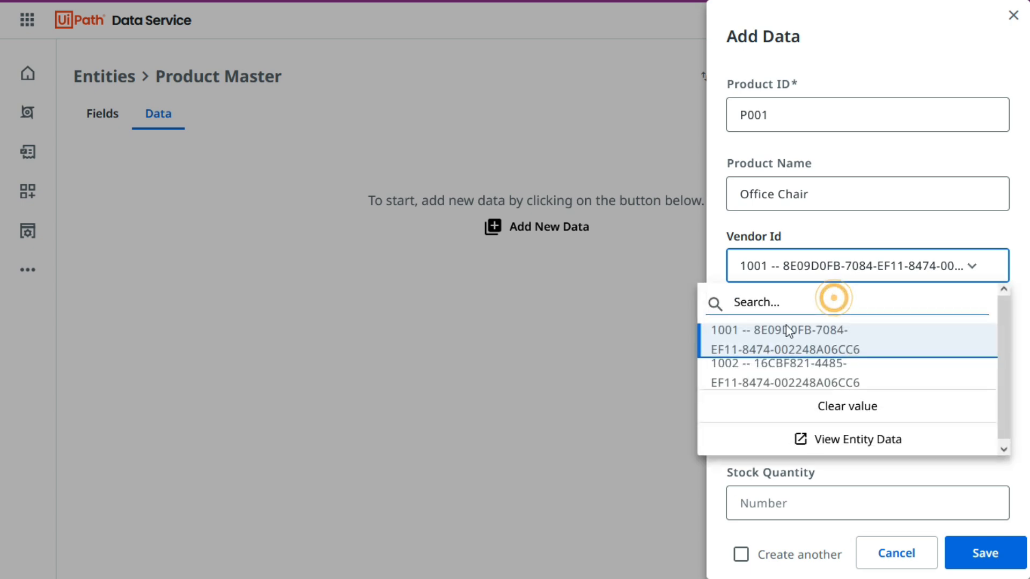
click(704, 253)
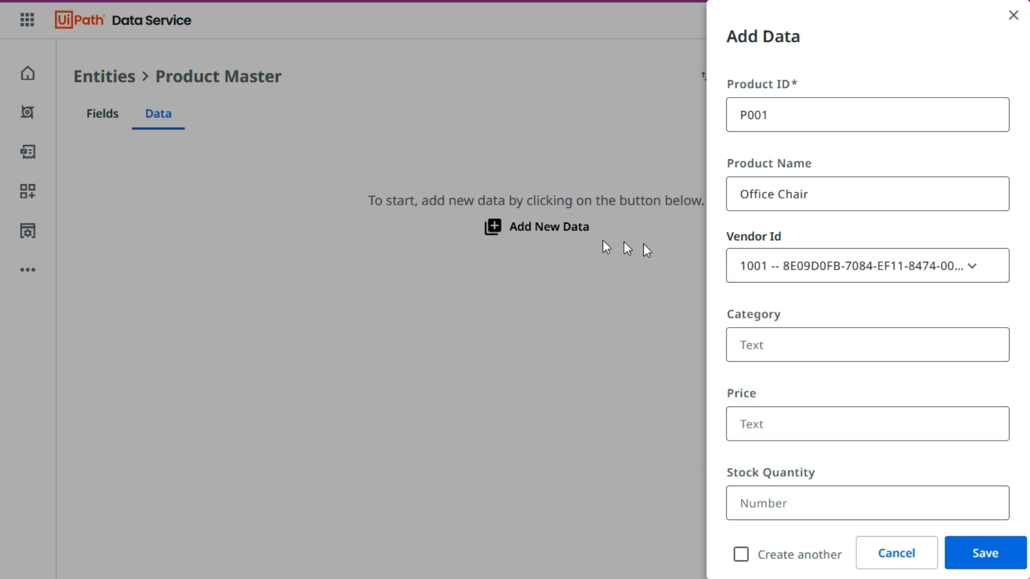
key(alt+Tab)
click(201, 202)
key(alt+Tab)
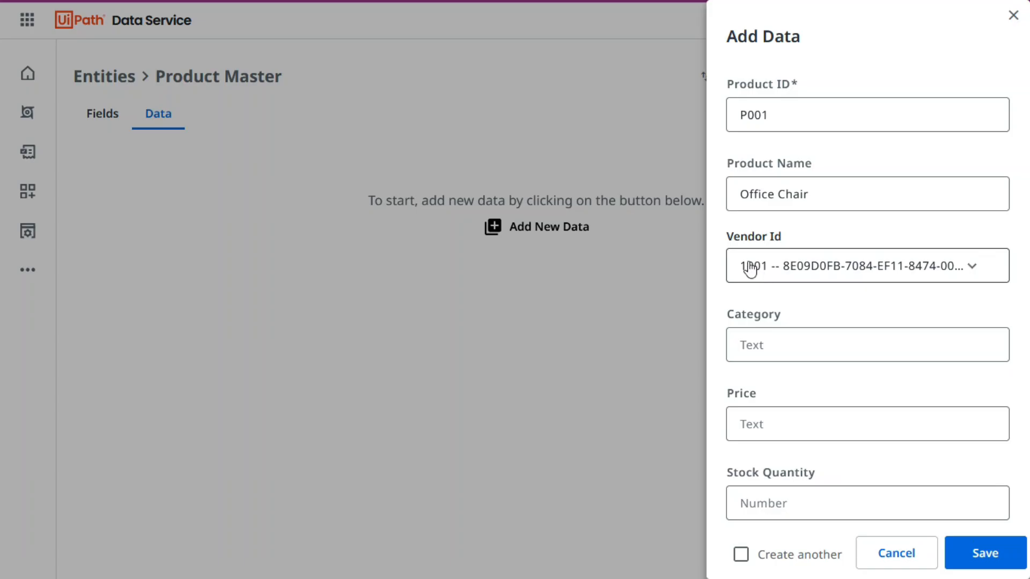
click(773, 268)
click(767, 370)
click(767, 269)
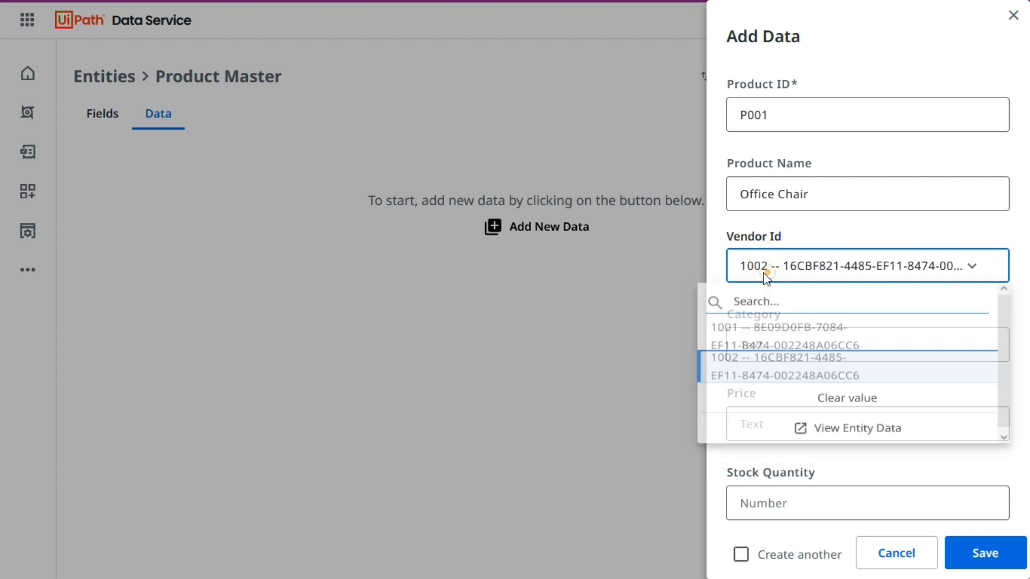
click(769, 334)
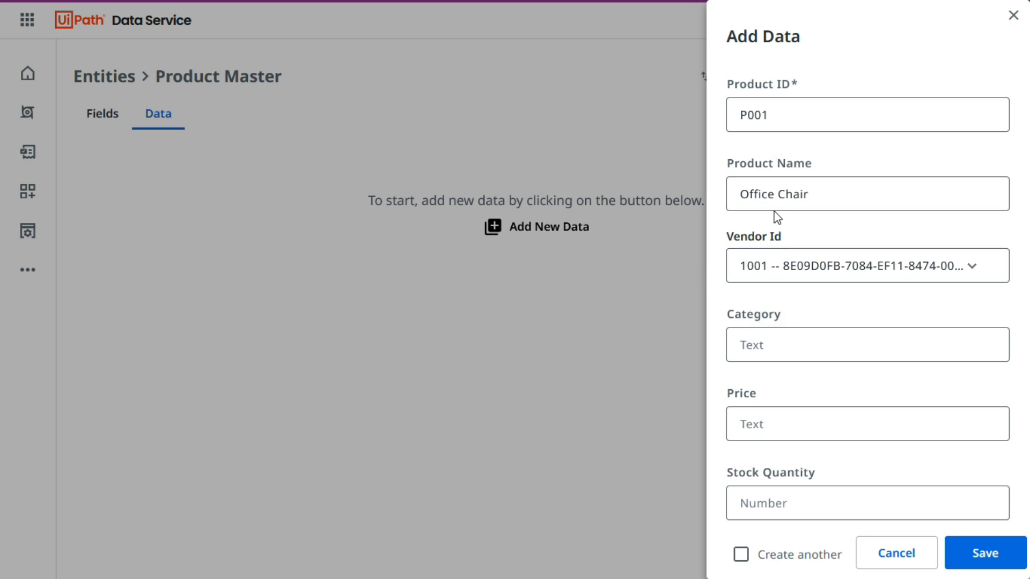
Copy Furniture from the Excel sheet into the record's Category
click(770, 346)
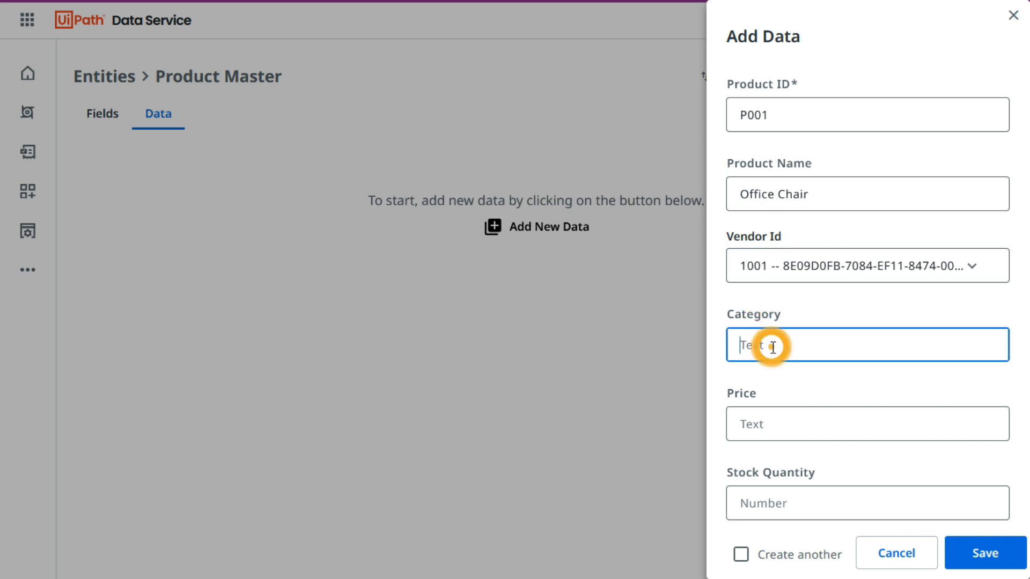
key(alt+Tab)
click(283, 203)
click(271, 189)
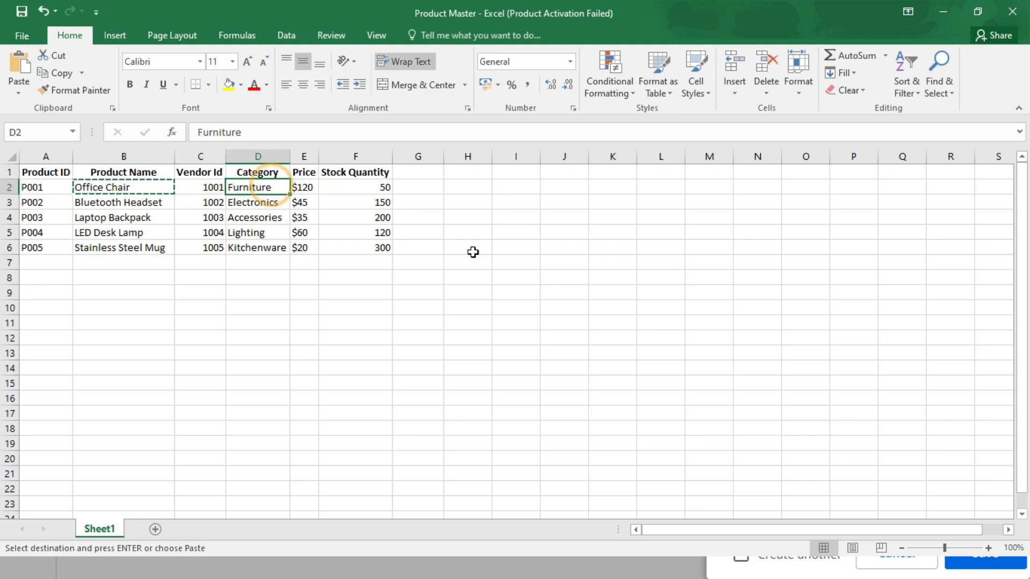
key(ctrl+c)
key(alt+Tab)
click(815, 341)
key(ctrl+v)
Copy the $120 price from the Excel sheet into the record's Price
key(alt+Tab)
key(Right)
key(ctrl+c)
key(alt+Tab)
key(ctrl+v)
key(ctrl+z)
click(795, 423)
key(ctrl+v)
Copy the stock quantity 50 from the Excel sheet into the P001 record and save it with Create another enabled
key(alt+Tab)
key(Right)
key(ctrl+c)
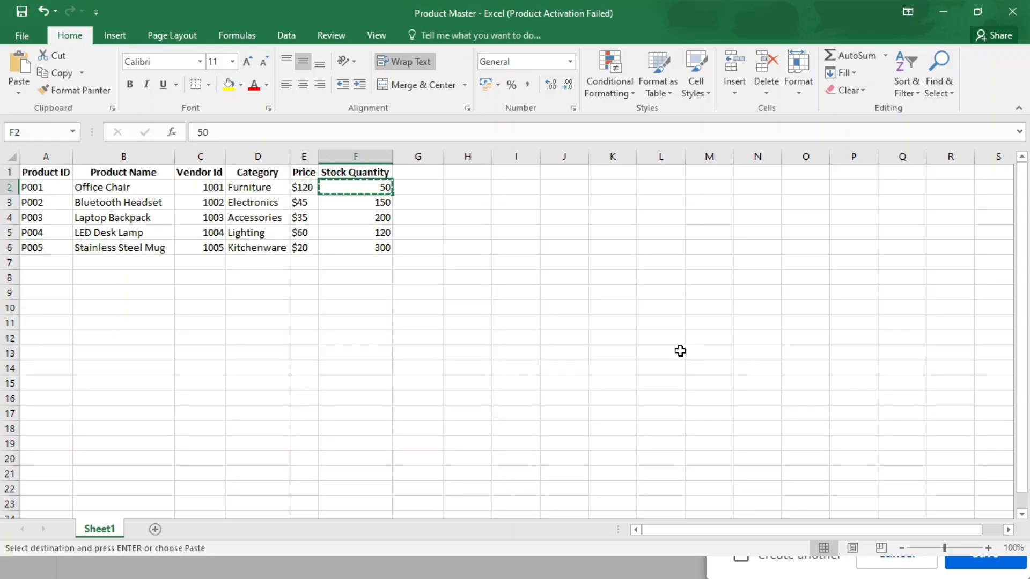
key(alt+Tab)
click(787, 502)
key(ctrl+v)
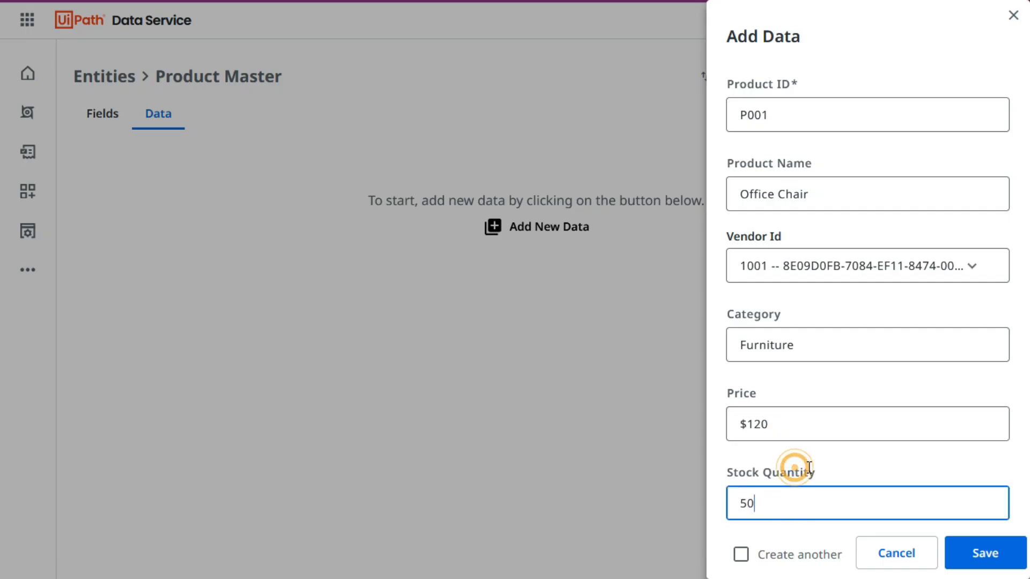
click(746, 557)
click(972, 554)
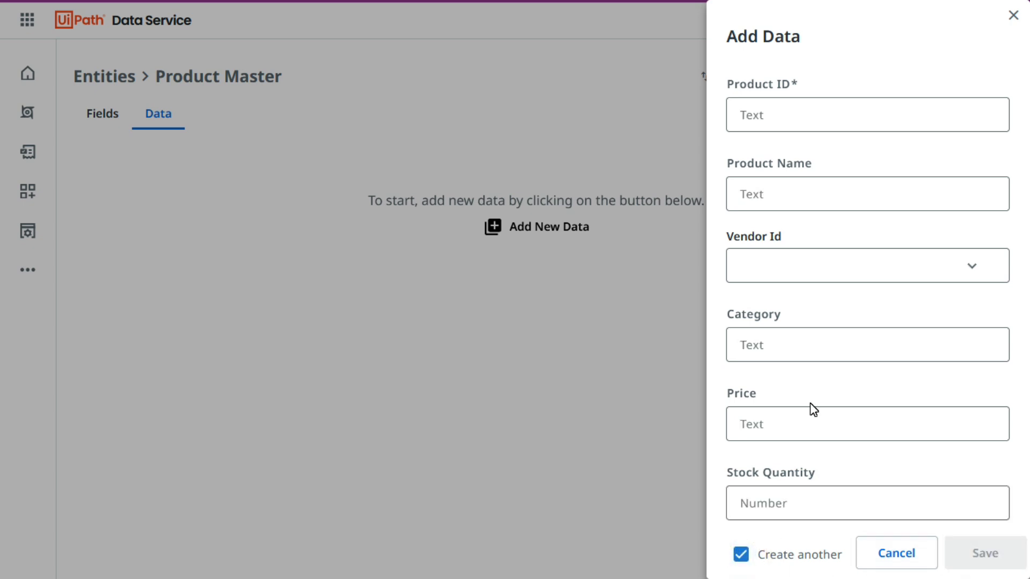
Copy P002 from the Excel sheet into the second record's Product ID
key(alt+Tab)
click(32, 202)
key(ctrl+c)
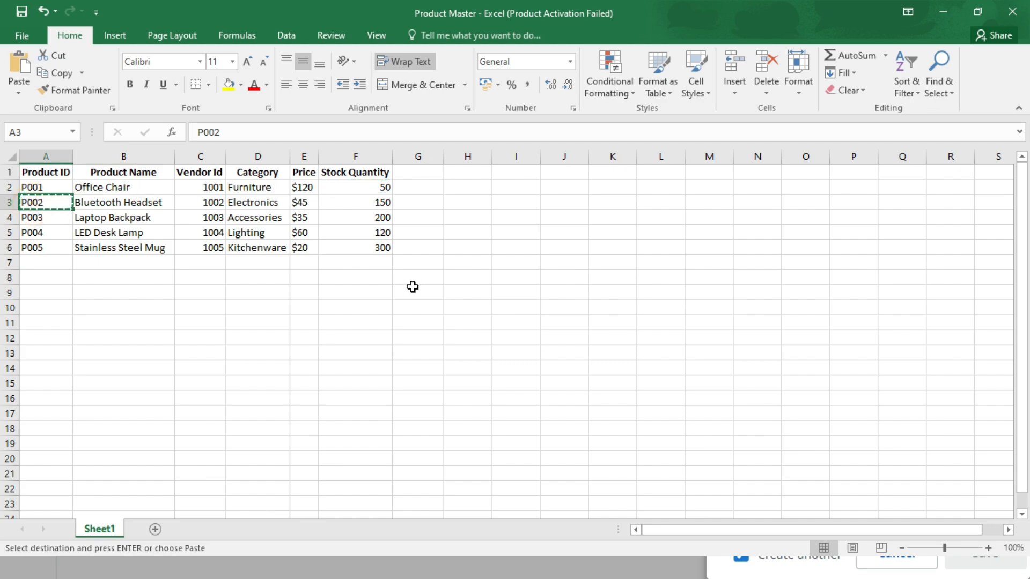
key(alt+Tab)
click(768, 112)
key(ctrl+v)
Copy Bluetooth Headset from the Excel sheet into the second record's Product Name
key(alt+Tab)
key(Right)
key(ctrl+c)
key(alt+Tab)
click(756, 192)
key(ctrl+v)
Match the Bluetooth Headset row's vendor in the Excel sheet by choosing 1002 as the record's Vendor Id
key(alt+Tab)
key(Right)
key(ctrl+c)
key(alt+Tab)
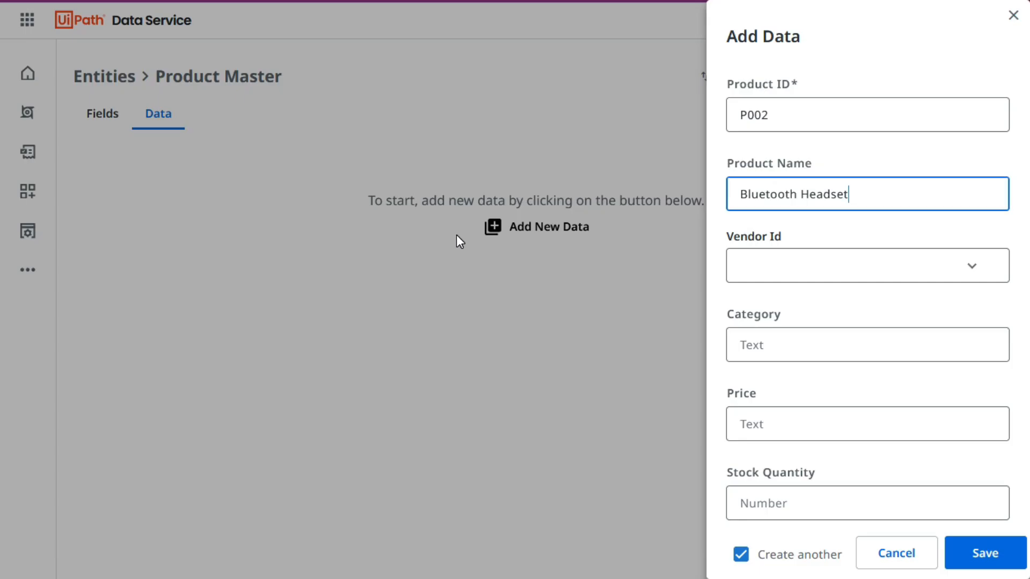
click(970, 269)
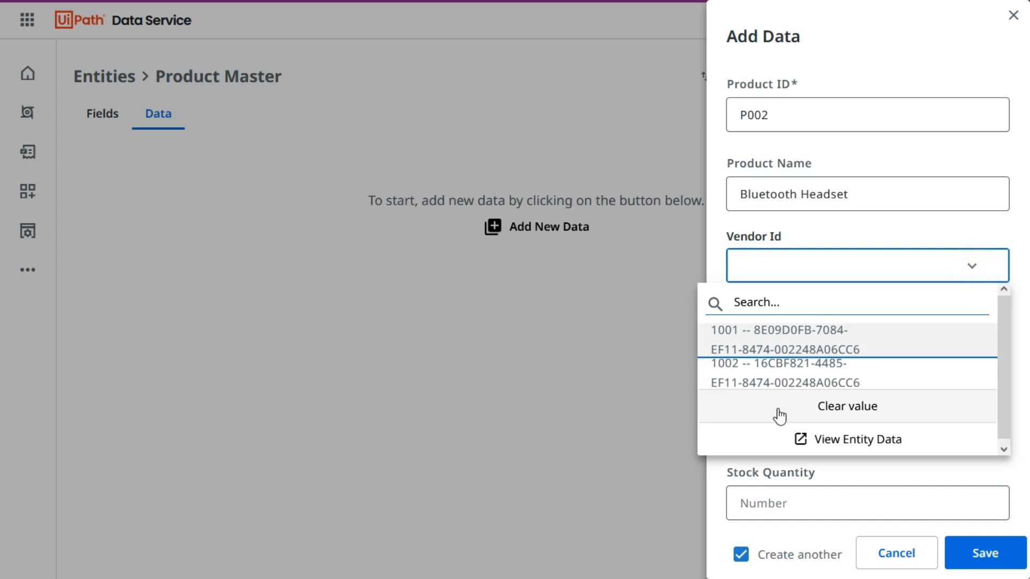
click(731, 369)
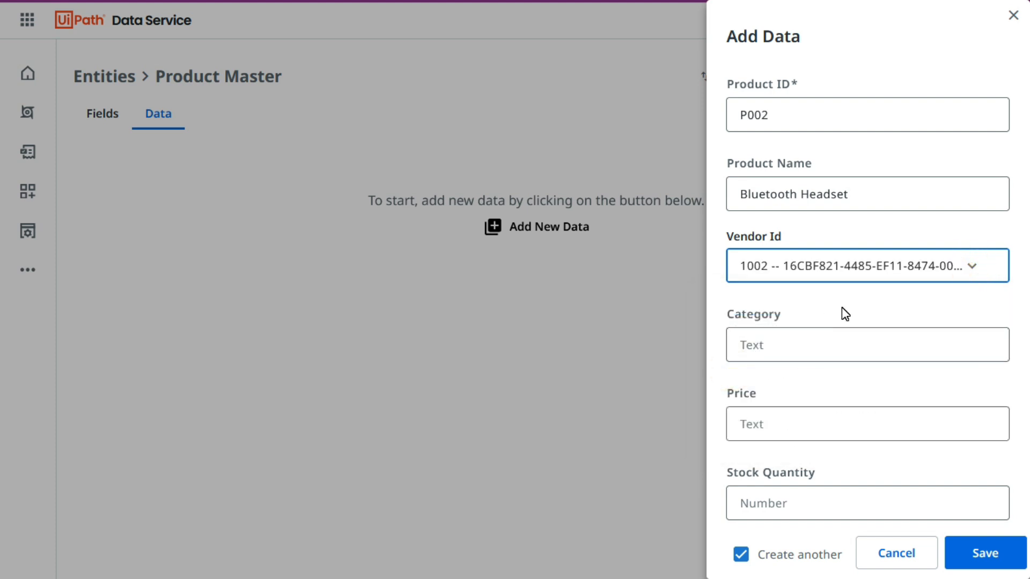
Examine the vendor IDs of products P003 to P005 in the Excel sheet
key(alt+Tab)
drag(212, 217, 213, 255)
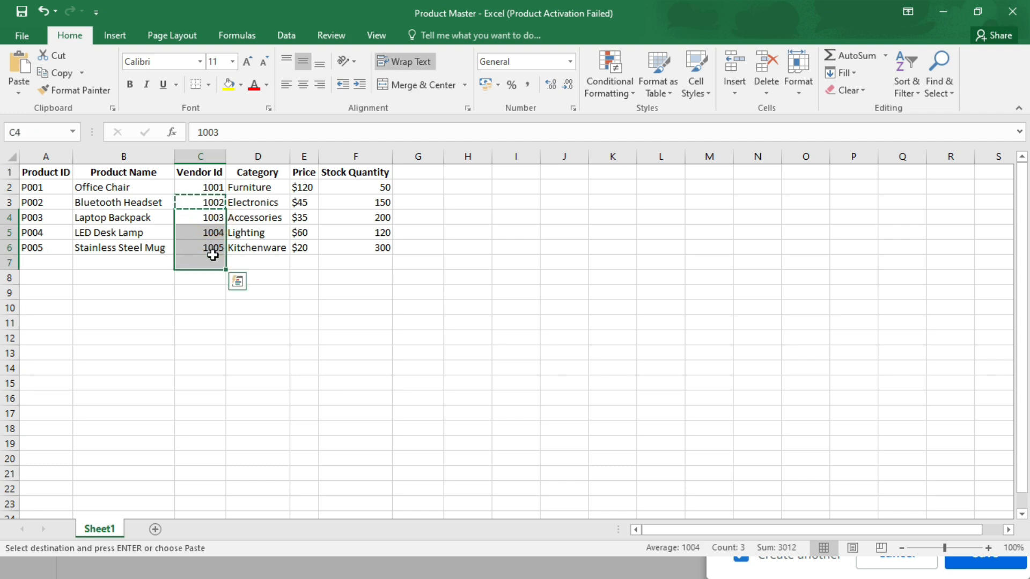
click(221, 356)
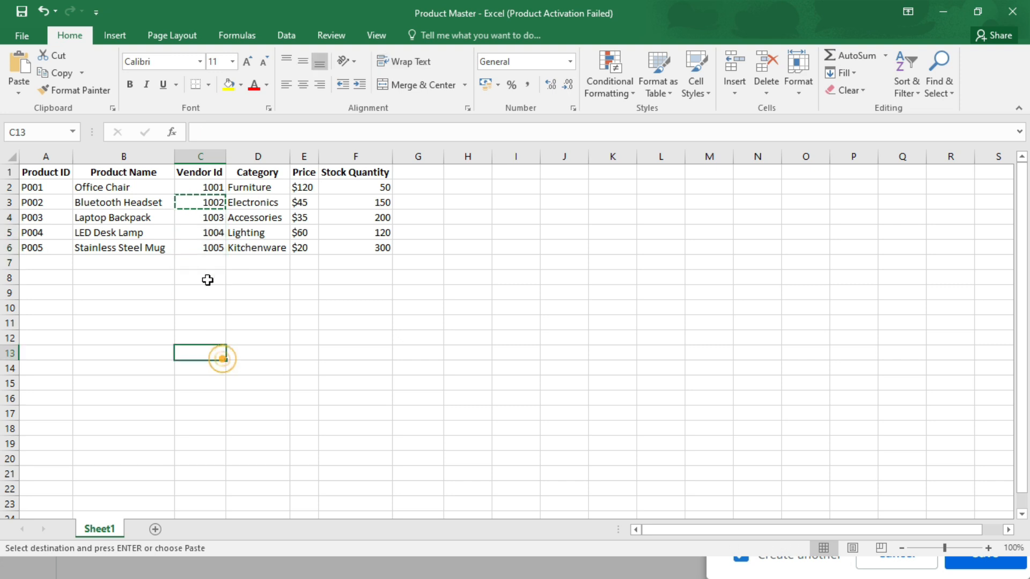
drag(204, 200, 205, 252)
click(205, 287)
drag(206, 215, 206, 246)
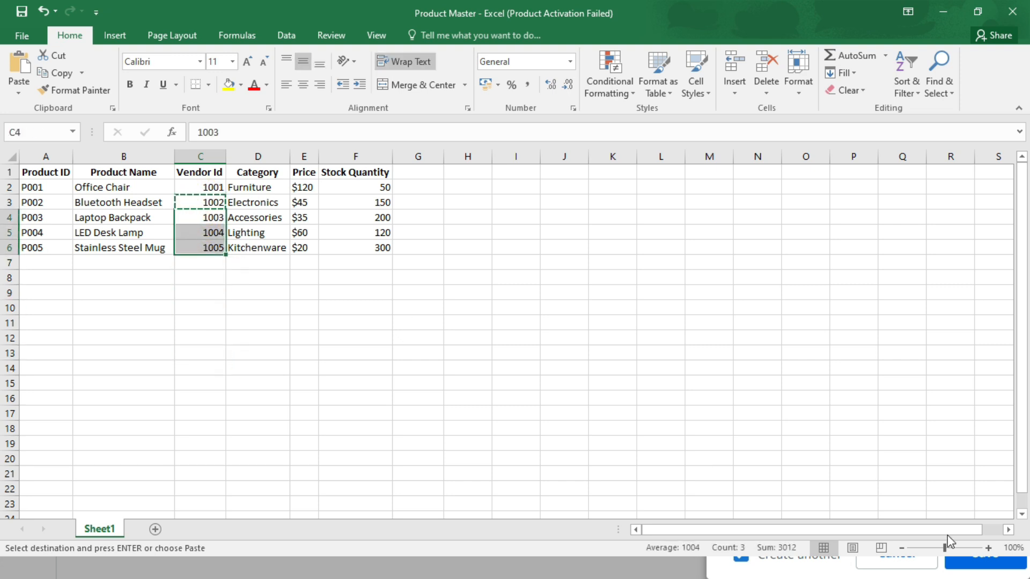
Examine the vendor IDs offered for the second record's Vendor Id in the Add Data form
key(alt+Tab)
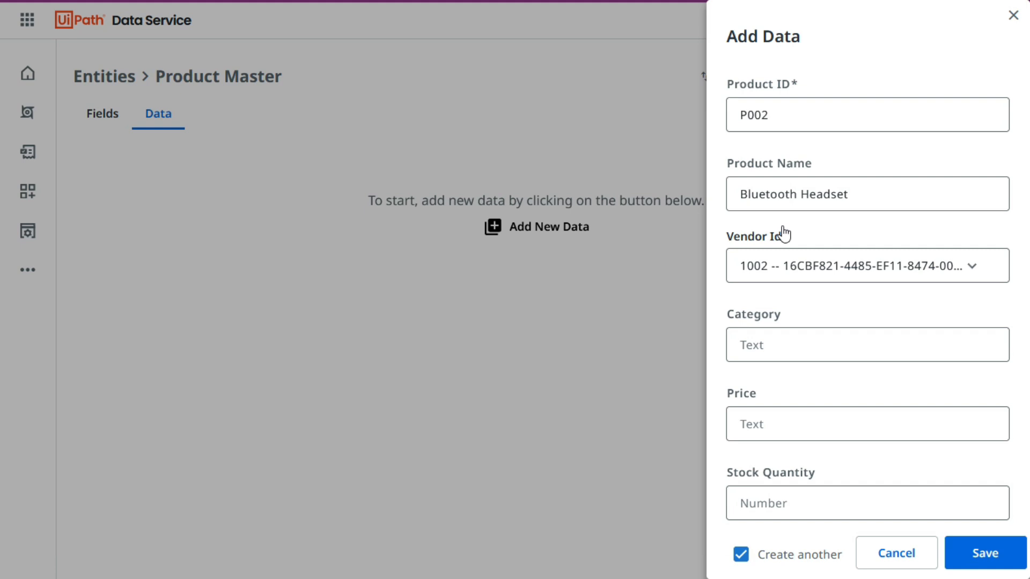
click(821, 278)
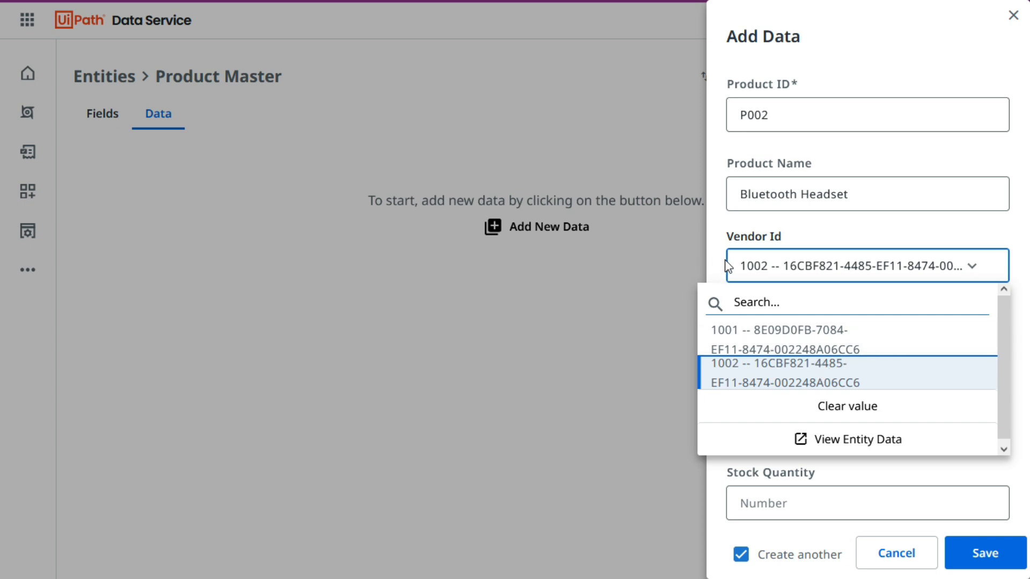
click(720, 229)
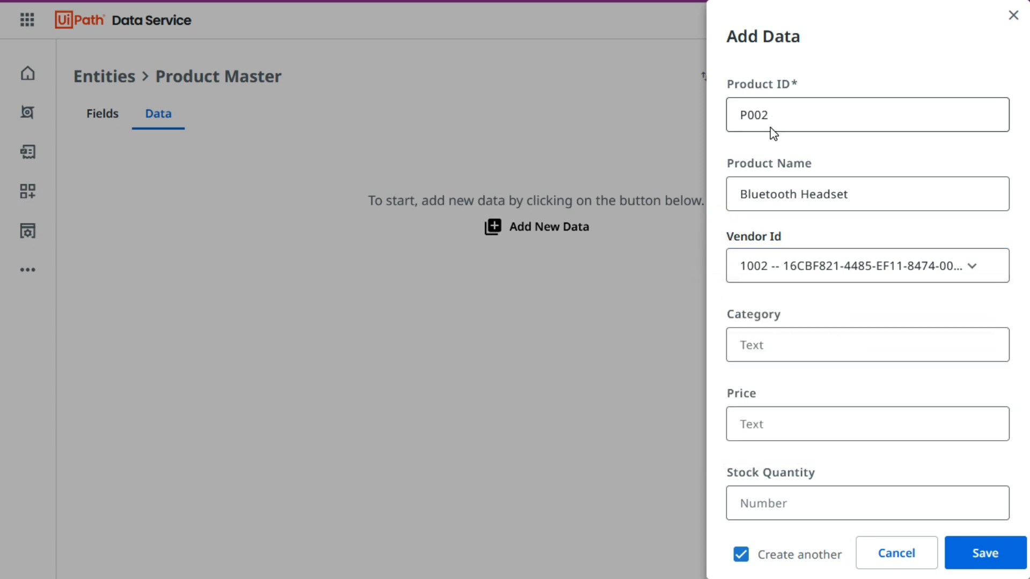
key(alt+Tab)
key(alt+Tab)
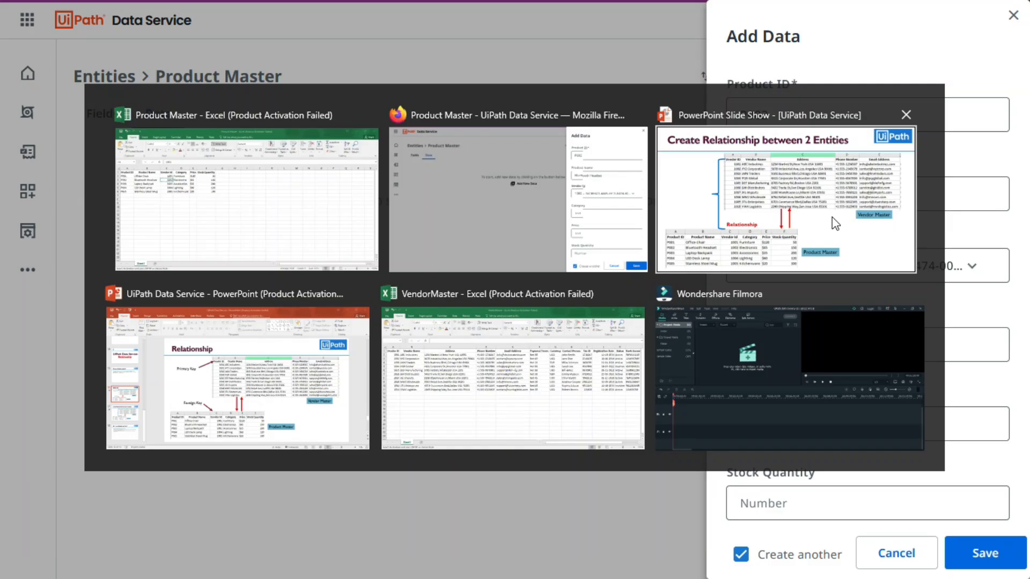
key(Escape)
click(833, 265)
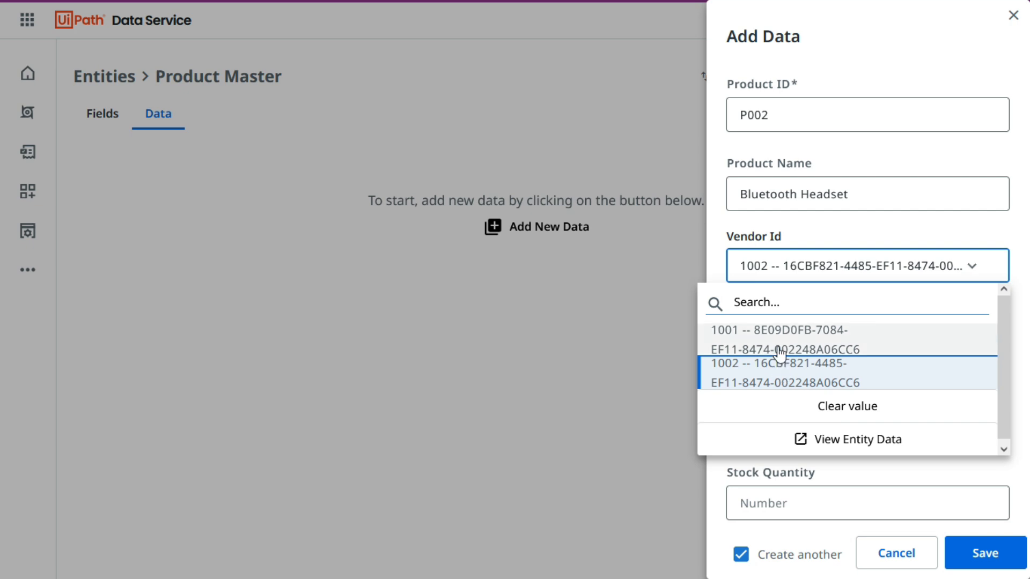
click(711, 221)
Copy Electronics from the Bluetooth Headset row in the Excel sheet into the second record's Category
key(alt+Tab)
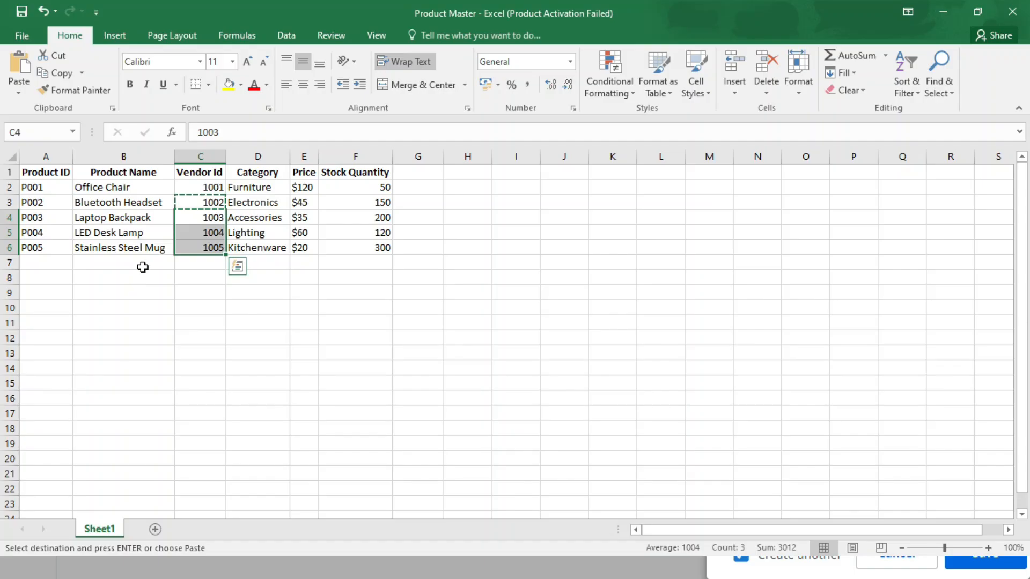
click(254, 202)
key(ctrl+c)
key(alt+Tab)
click(816, 342)
key(ctrl+v)
Copy $45 from the Bluetooth Headset row in the Excel sheet into the second record's Price
key(alt+Tab)
click(304, 202)
key(ctrl+c)
key(alt+Tab)
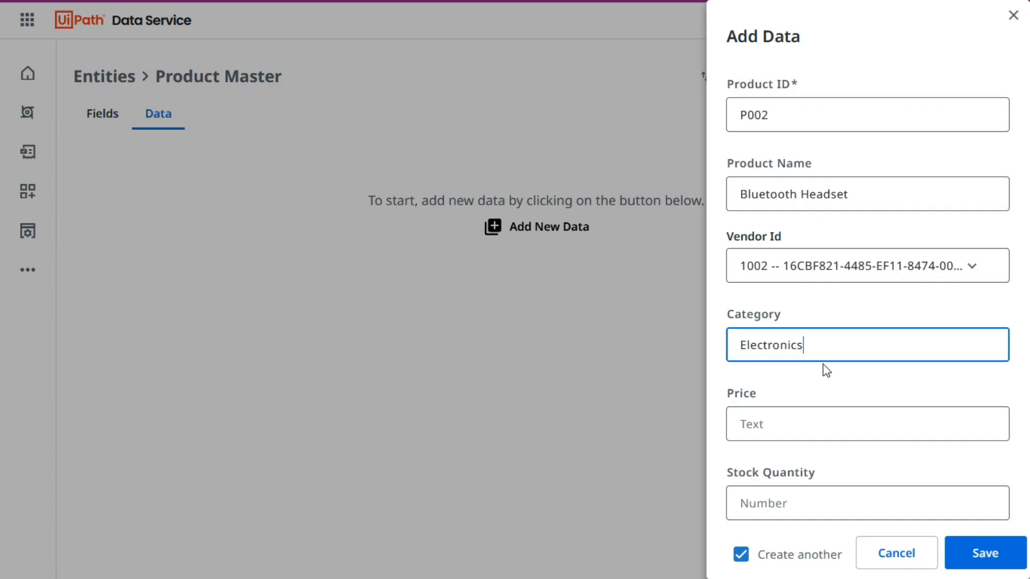
click(811, 425)
key(alt+Tab)
key(alt+Tab)
key(alt+Tab)
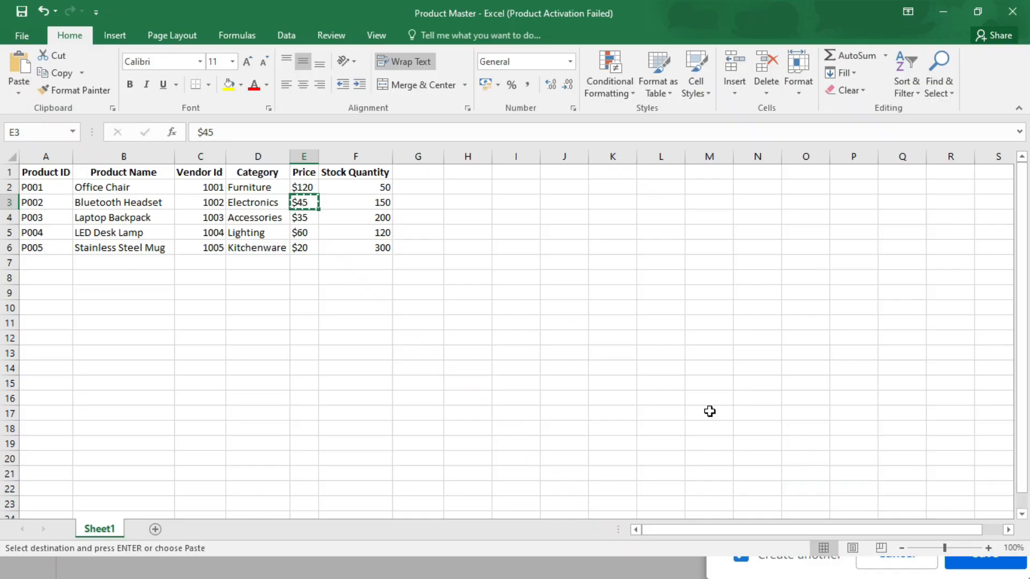
key(alt+Tab)
Copy 150 from the Excel sheet into the record's Stock Quantity and save the record without creating another
key(Tab)
key(alt+Tab)
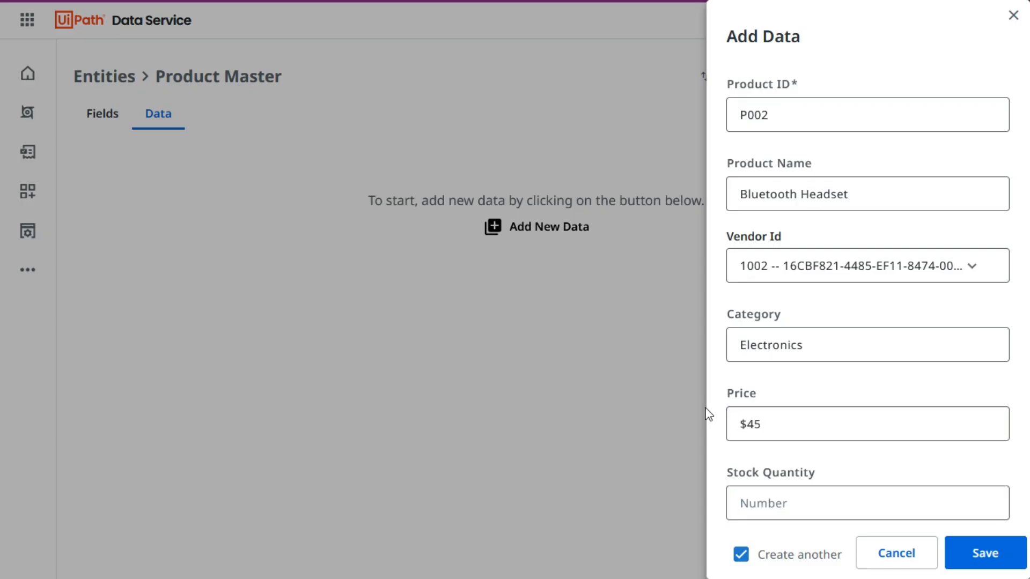
key(Right)
key(ctrl+c)
key(alt+Tab)
key(ctrl+v)
click(740, 558)
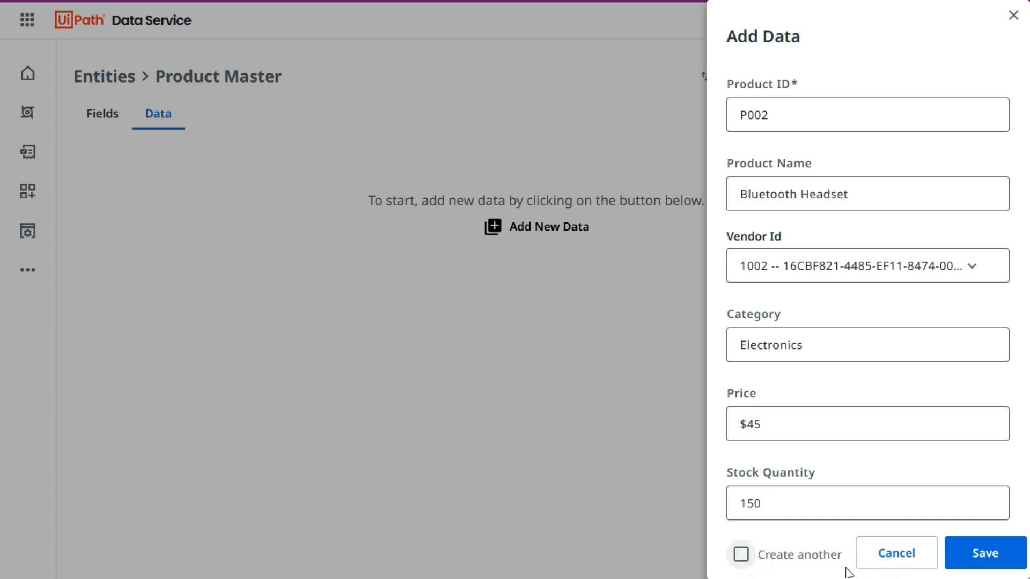
click(963, 553)
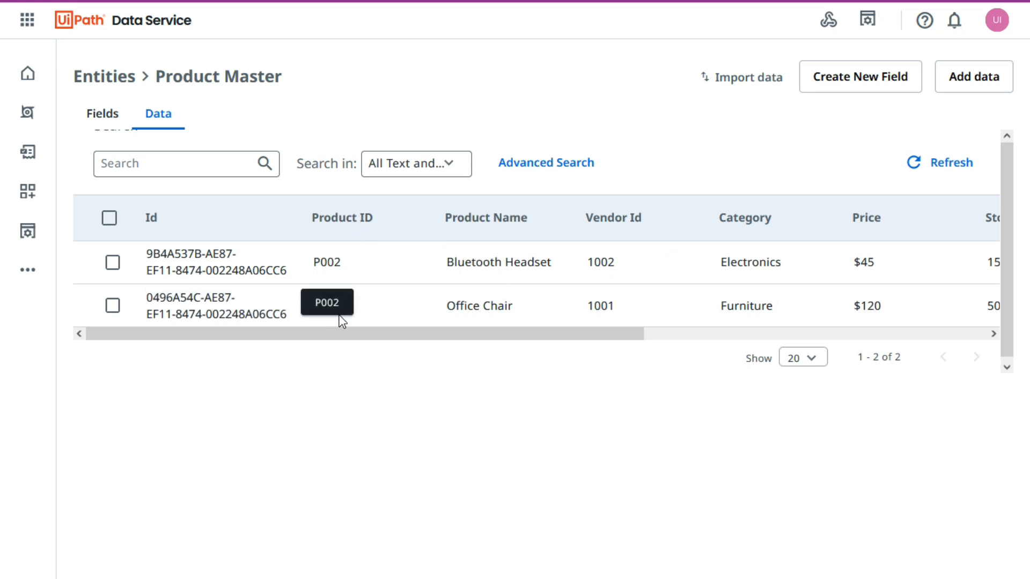
Examine both saved product records across all Product Master columns, including the built-in system fields
mouse_move(597, 330)
mouse_down()
mouse_move(623, 336)
mouse_move(572, 322)
mouse_up()
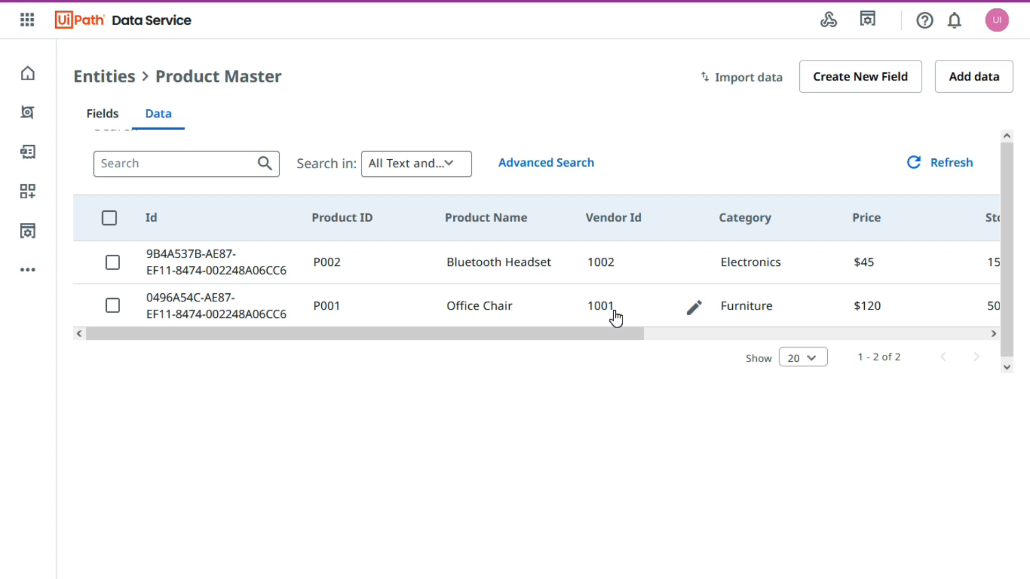
drag(618, 336, 940, 343)
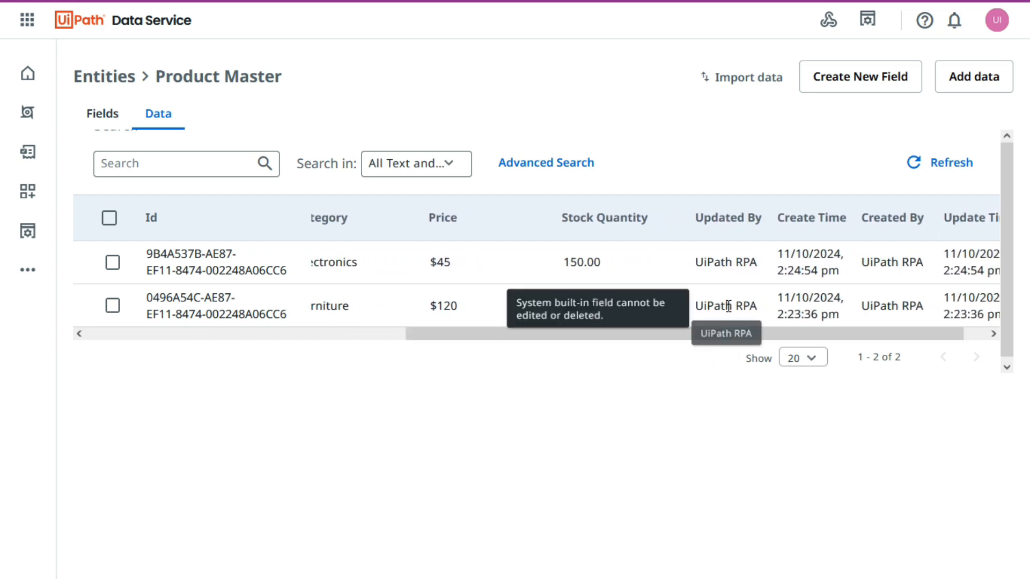
drag(709, 334, 837, 337)
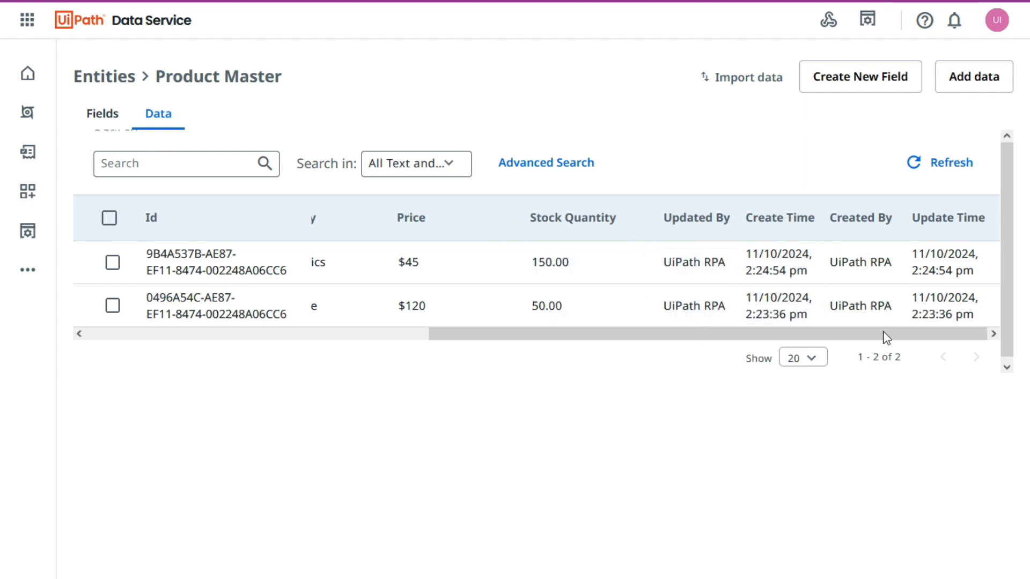
drag(784, 342, 370, 425)
click(370, 426)
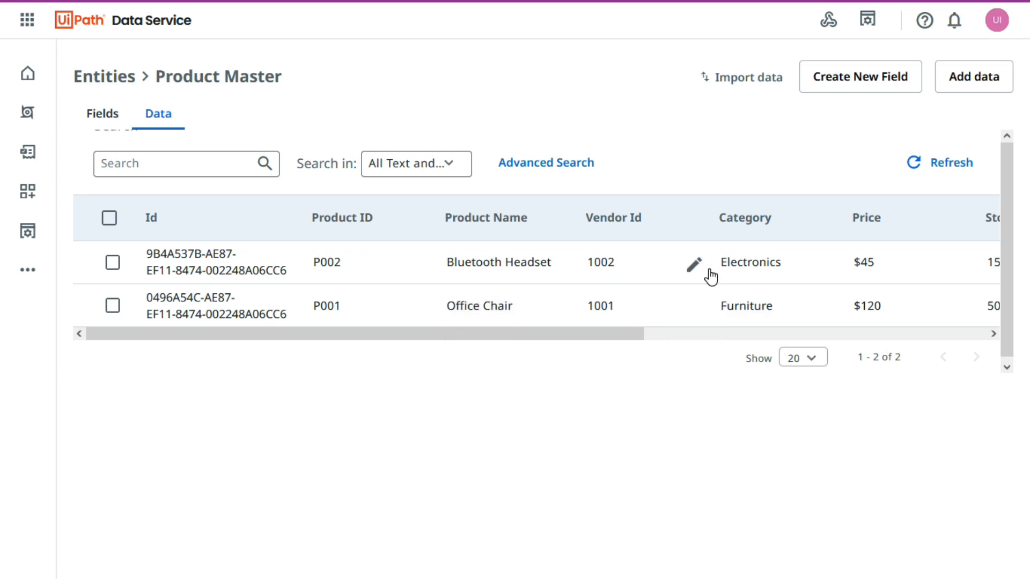
Change the Vendor Id of the Bluetooth Headset record to 1001 in the Product Master data
click(696, 269)
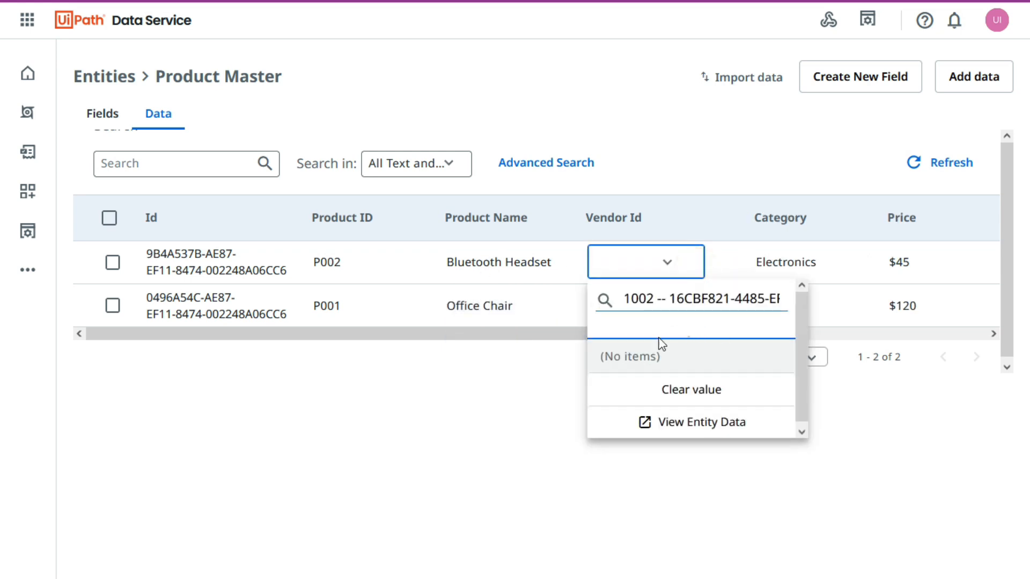
click(802, 340)
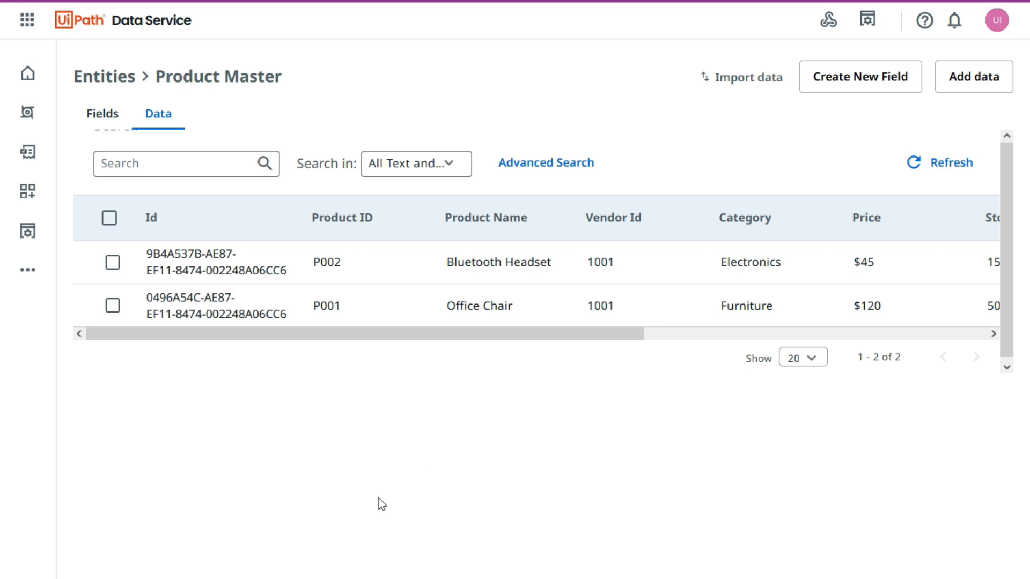
drag(478, 336, 412, 349)
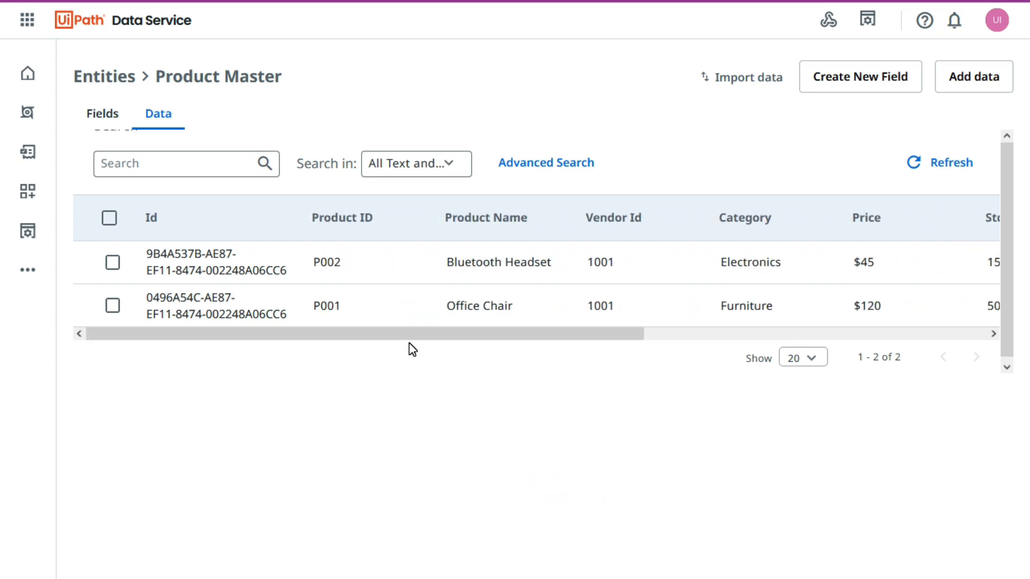